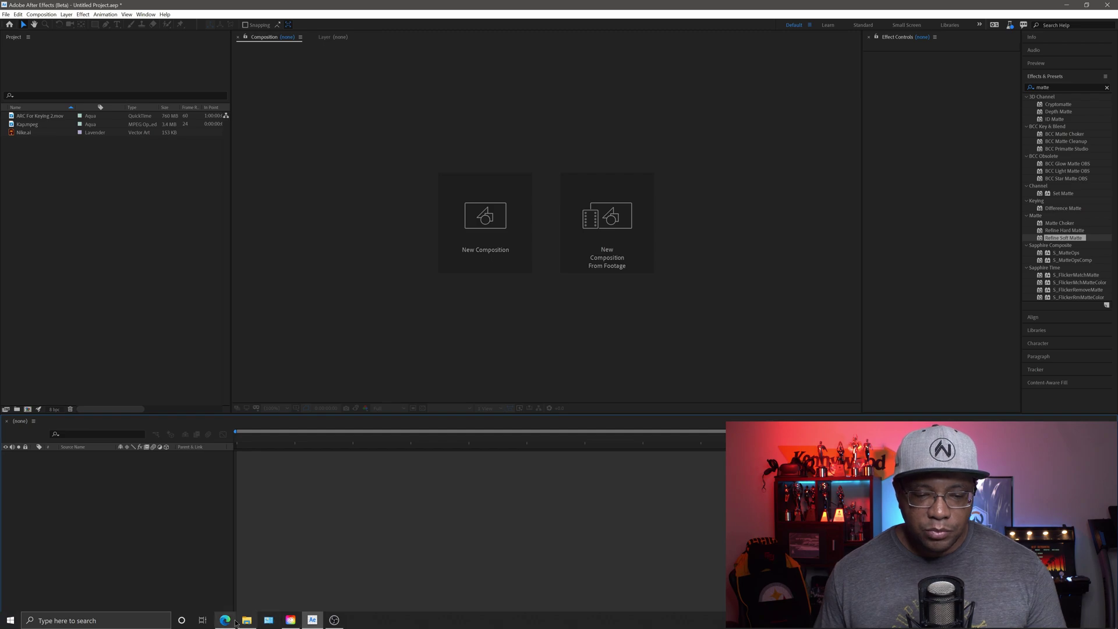
Switch to the browser, watch the Nike Unleashed Speed 2.0 project video on the Winbush Immersive site, and return to After Effects
click(226, 620)
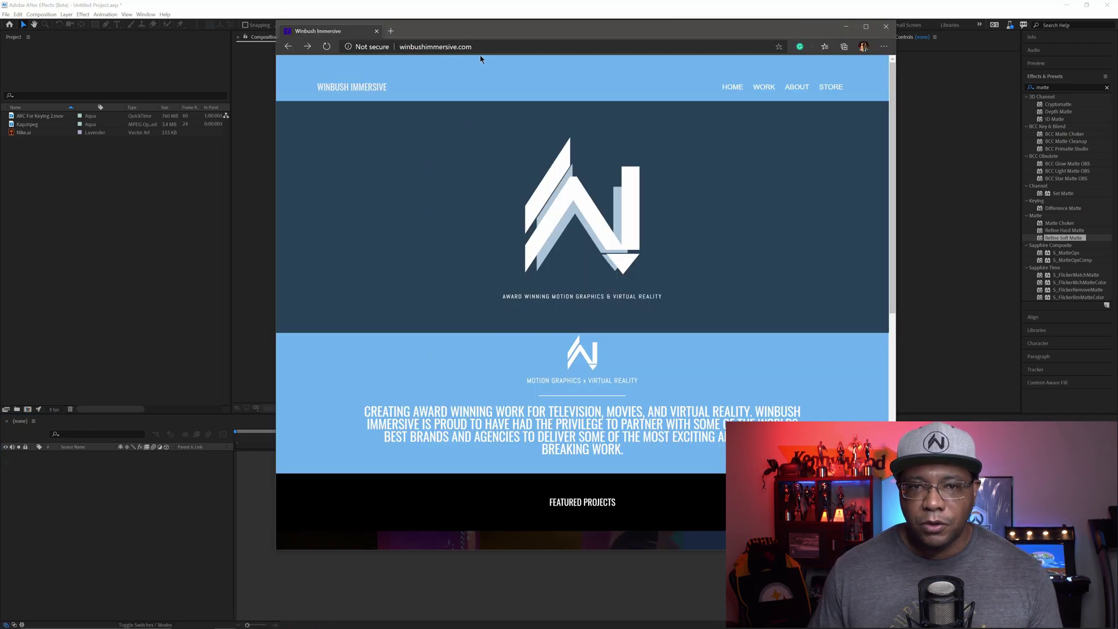
scroll(624, 337, down, 4)
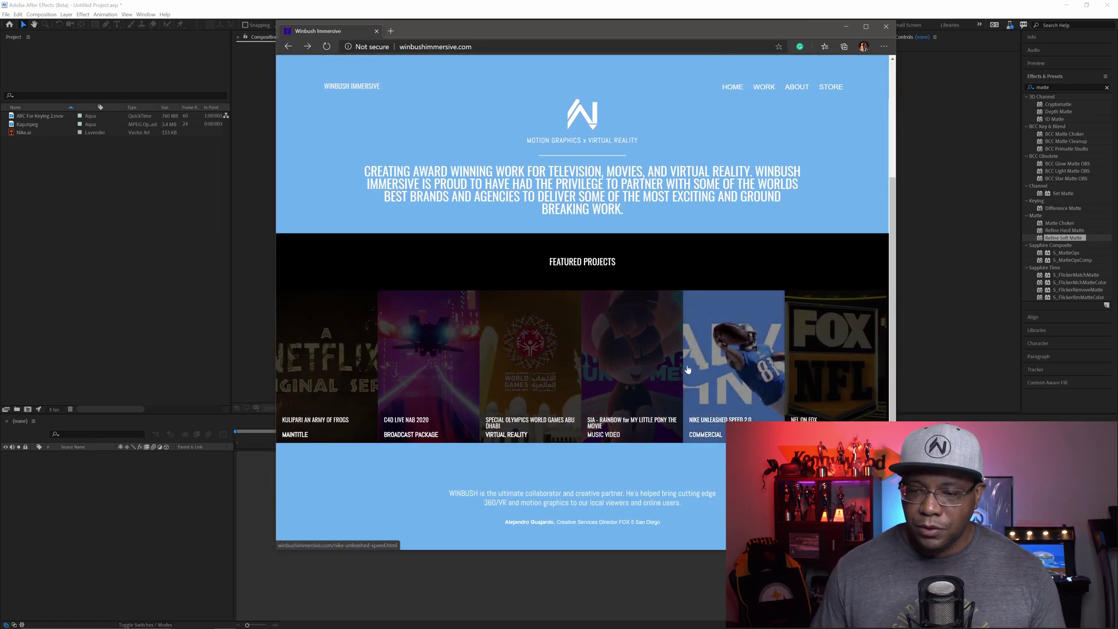
click(745, 389)
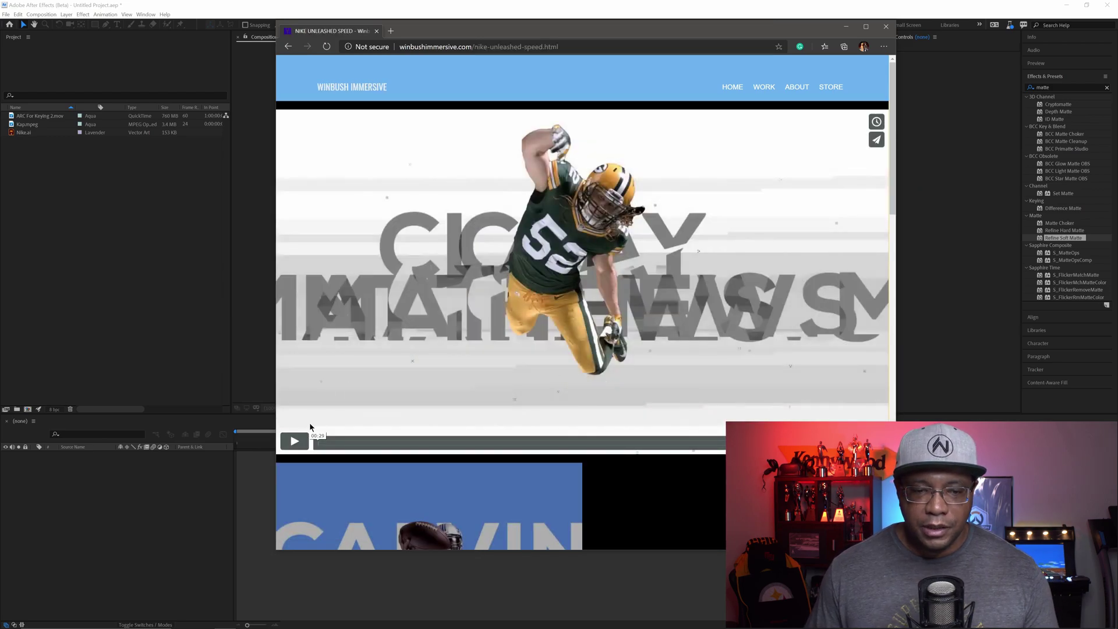
click(294, 440)
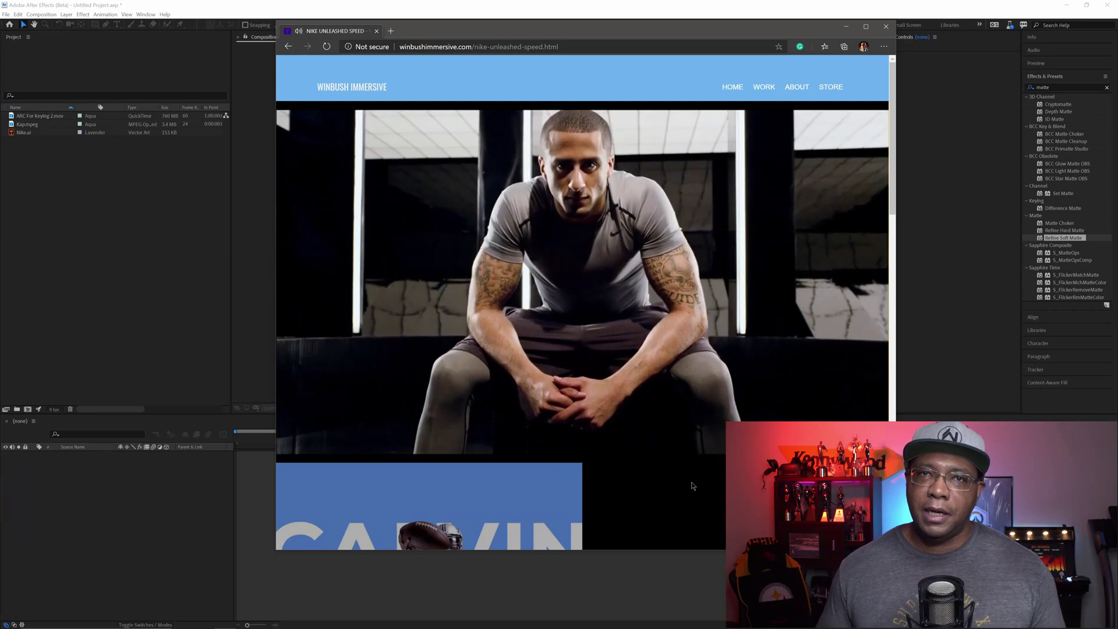
mouse_move(717, 433)
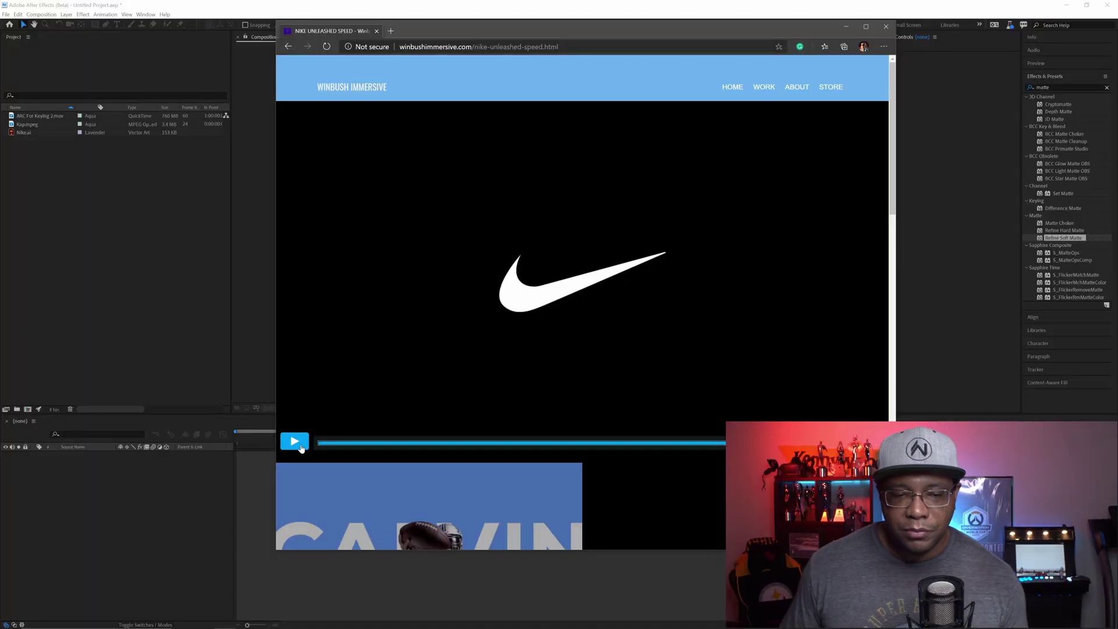
click(886, 27)
click(152, 207)
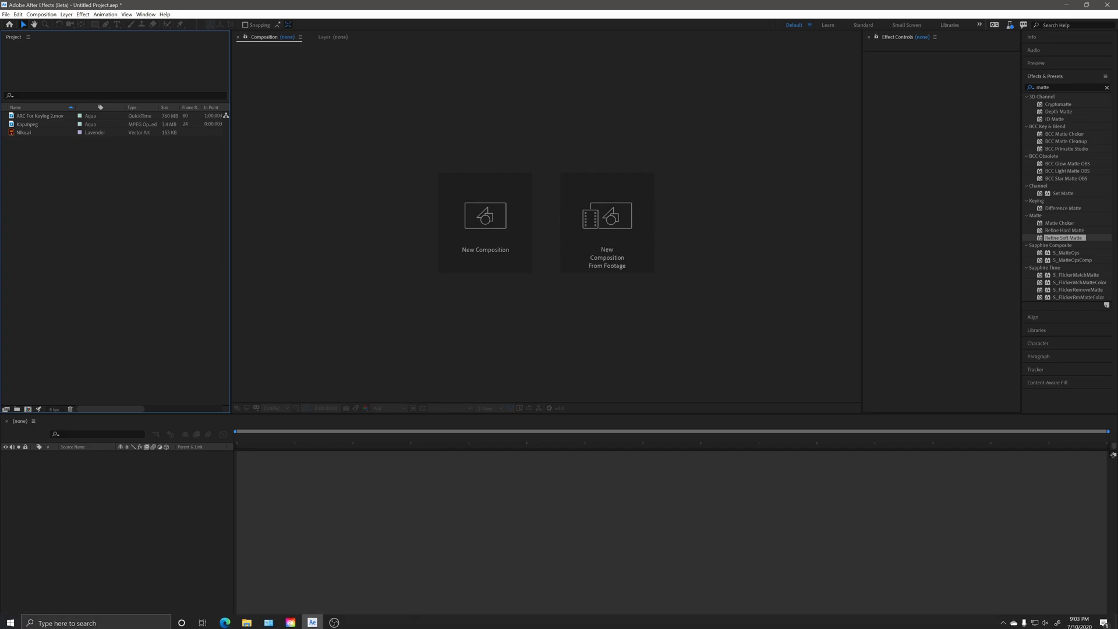
Examine the available beta apps in Creative Cloud Desktop, including After Effects (Beta), and return to After Effects
click(295, 621)
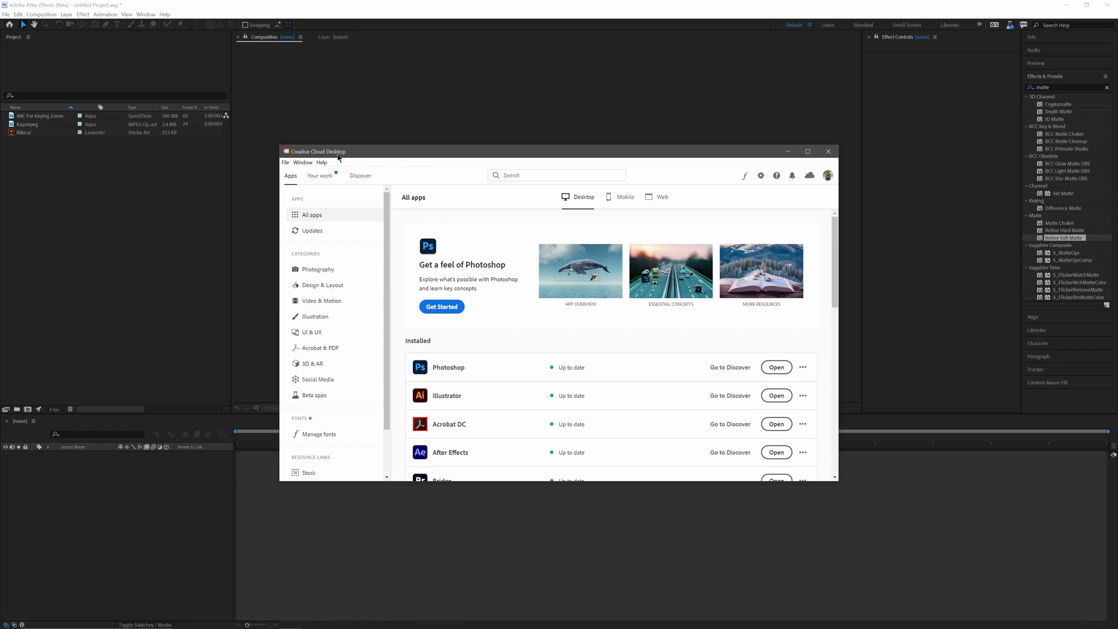
drag(375, 154, 393, 132)
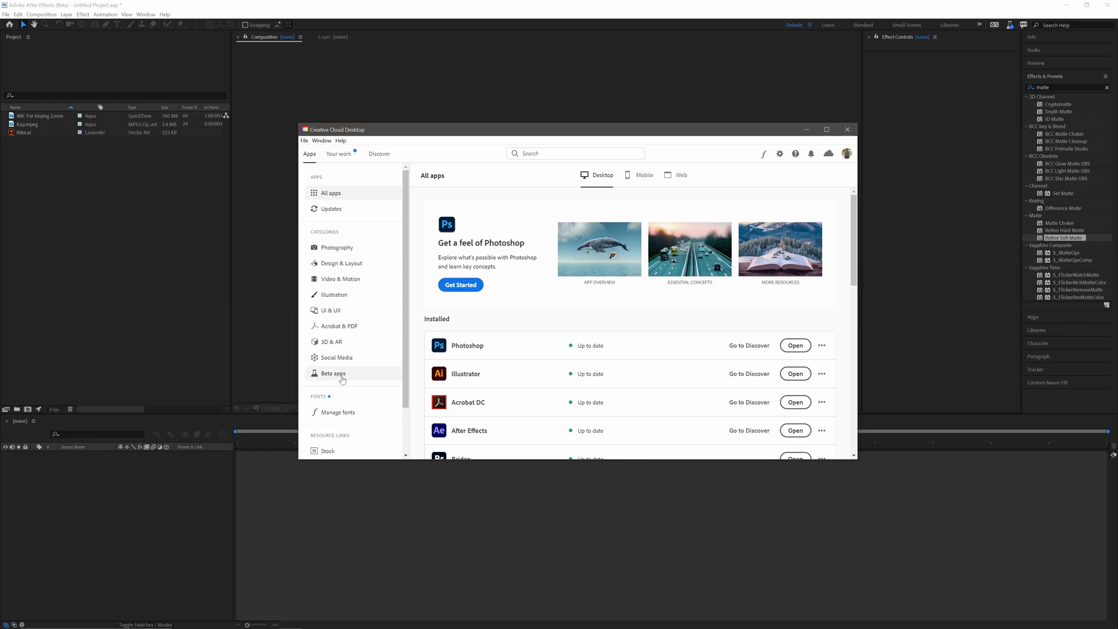
click(343, 379)
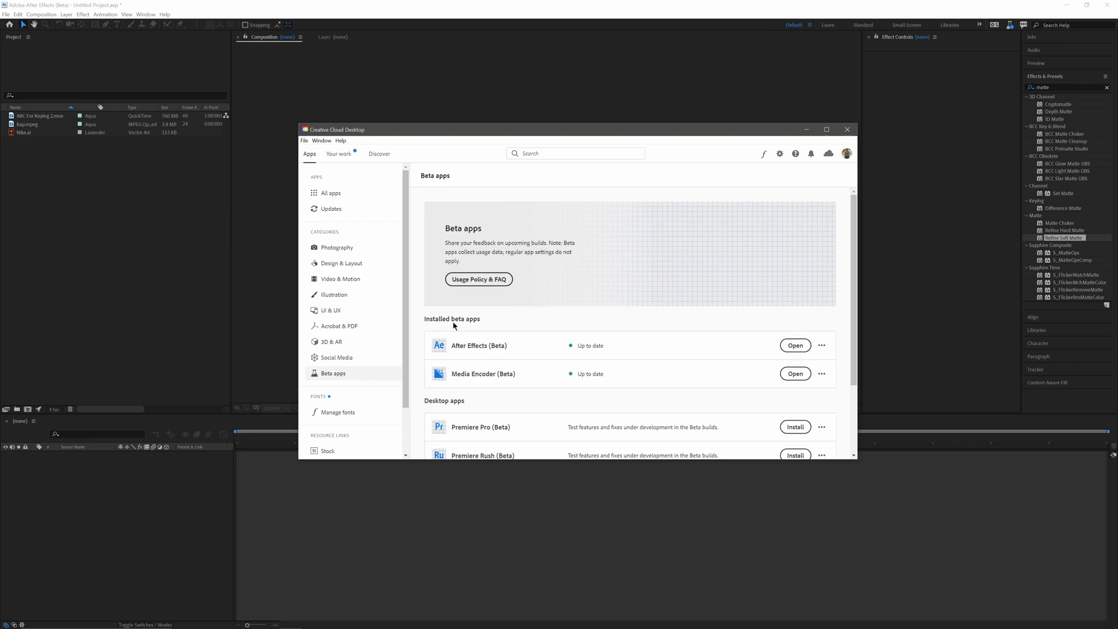
scroll(557, 375, down, 3)
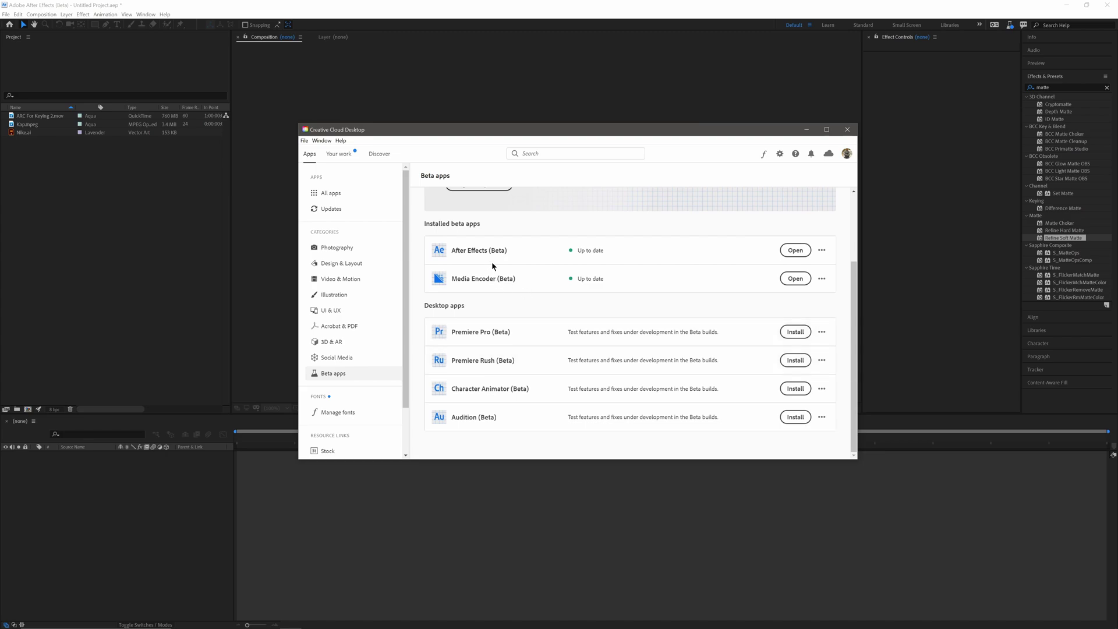
mouse_move(493, 254)
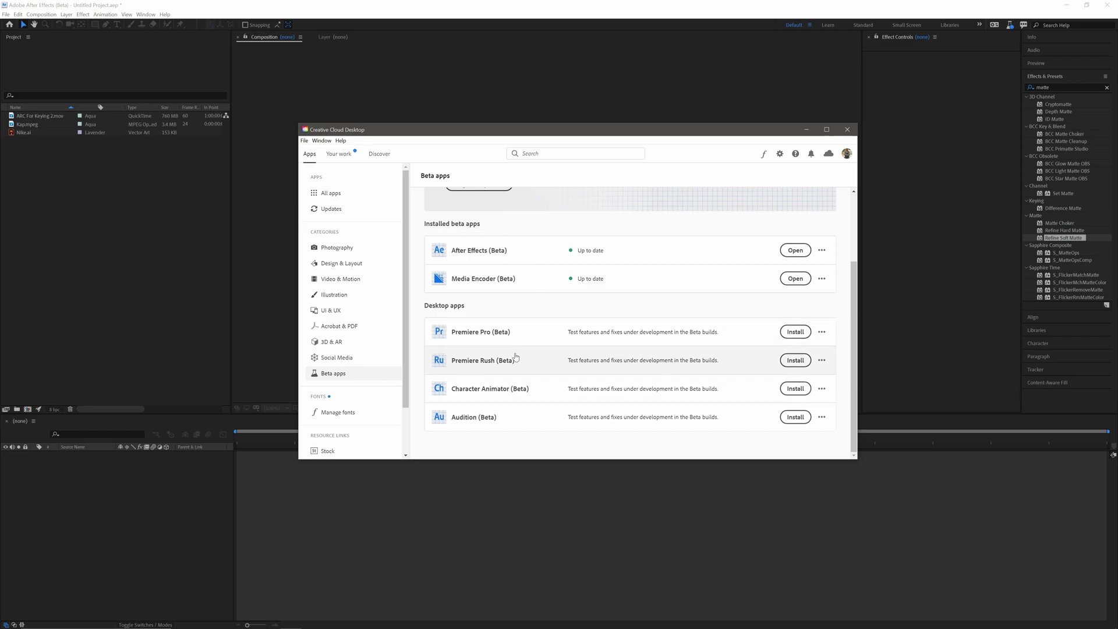
click(849, 135)
click(176, 238)
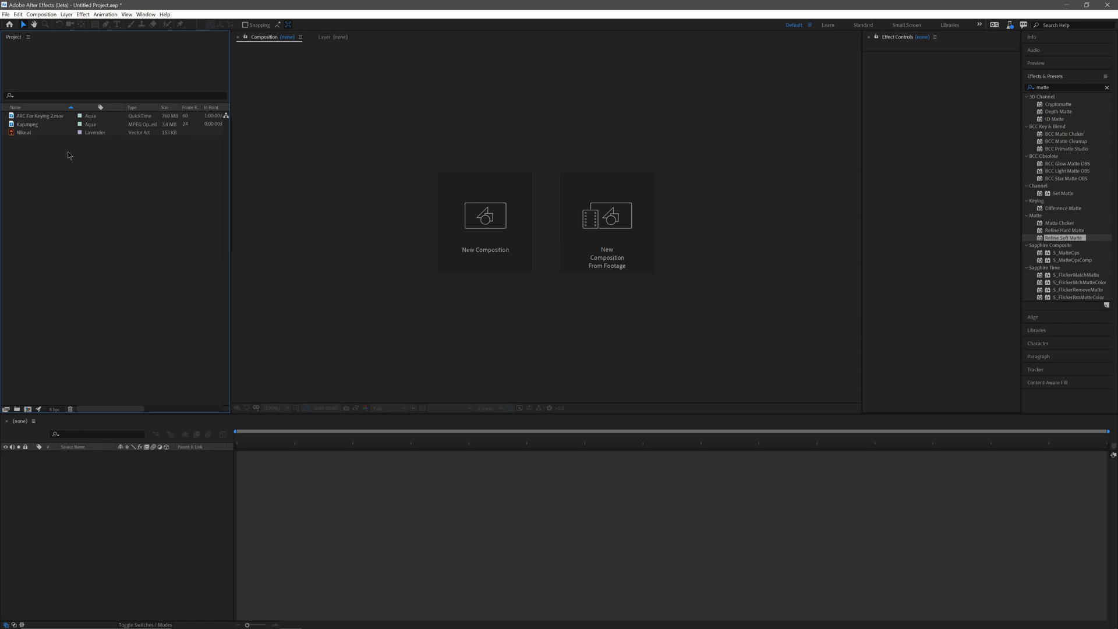
Create a composition from the Kap.mpeg footage, preview it, and return the playhead to frame 0
click(29, 124)
drag(37, 125, 29, 412)
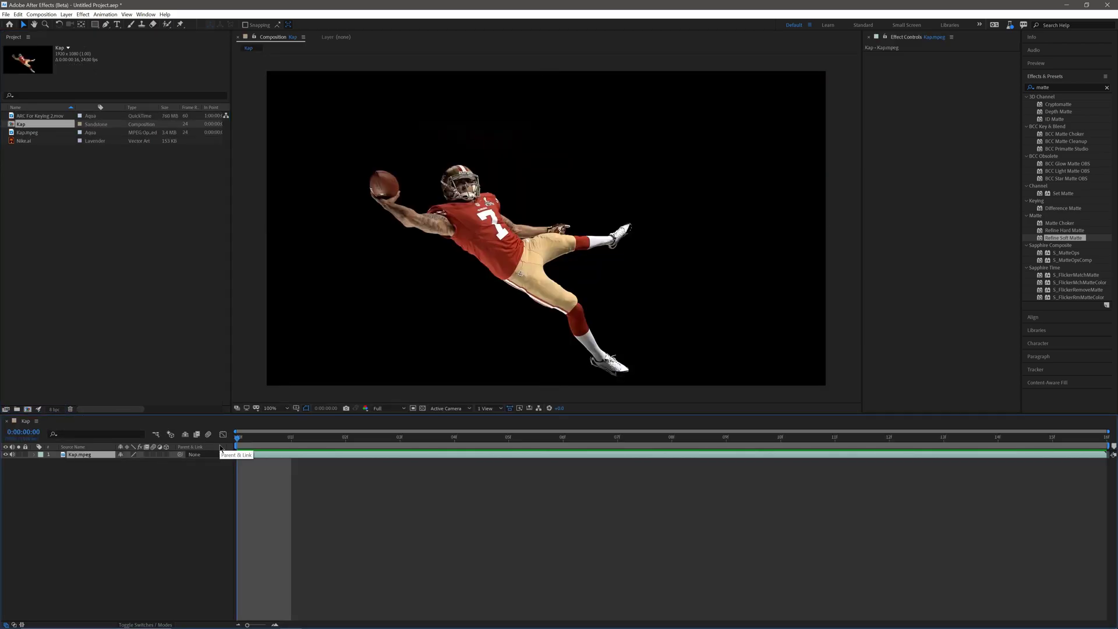
key(space)
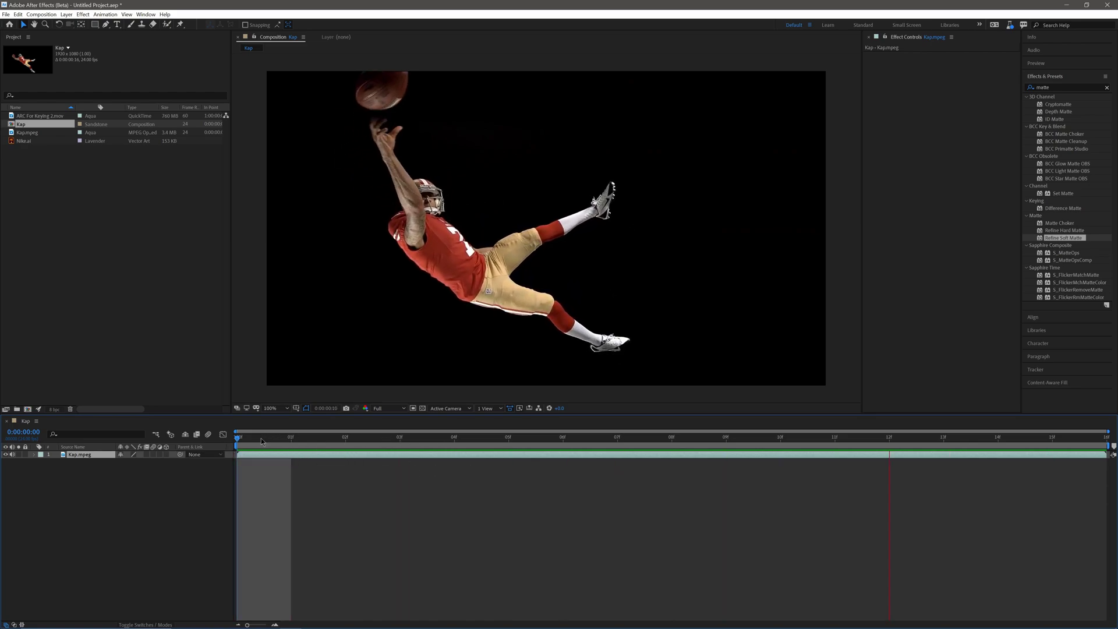
click(482, 316)
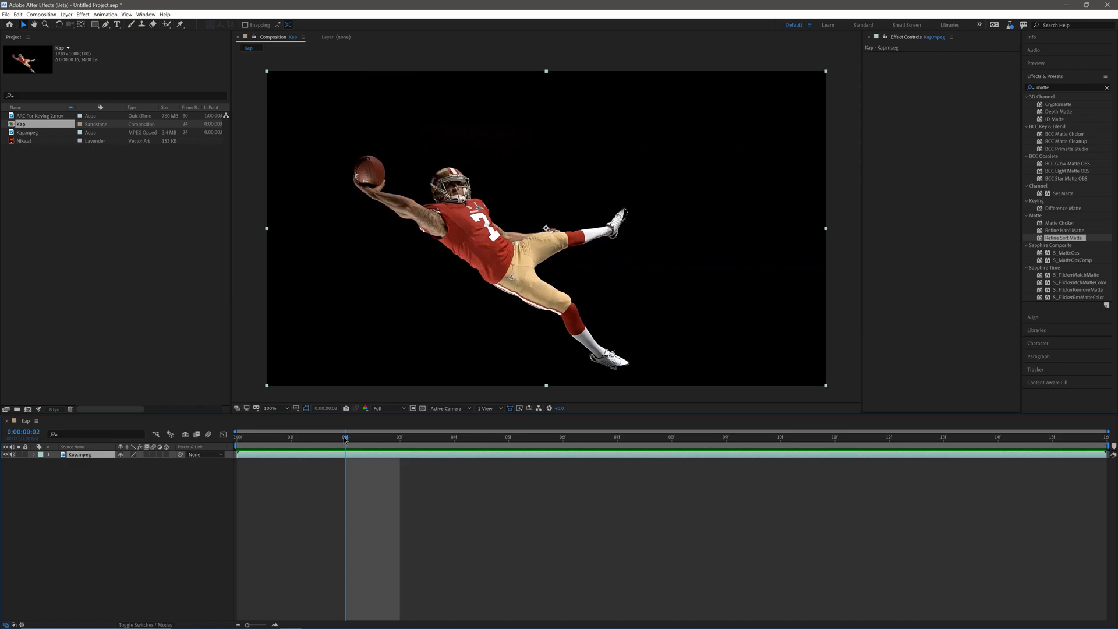
drag(346, 439, 215, 444)
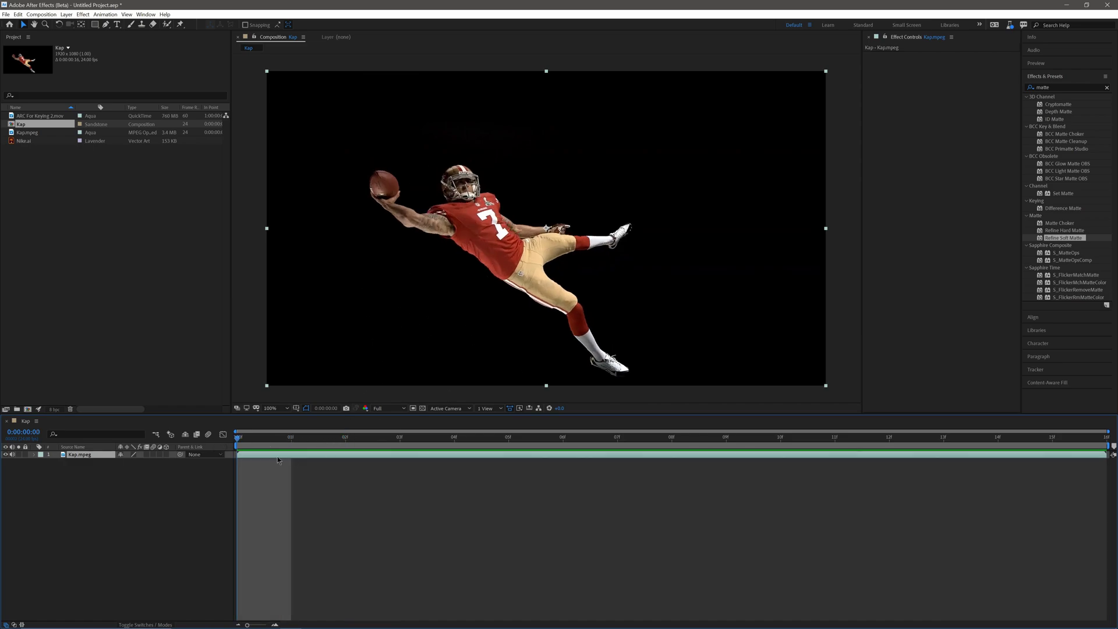
Create a deep red 1920 x 1080 px solid and place it beneath the Kap.mpeg layer as a background
right_click(333, 493)
mouse_move(405, 497)
click(471, 516)
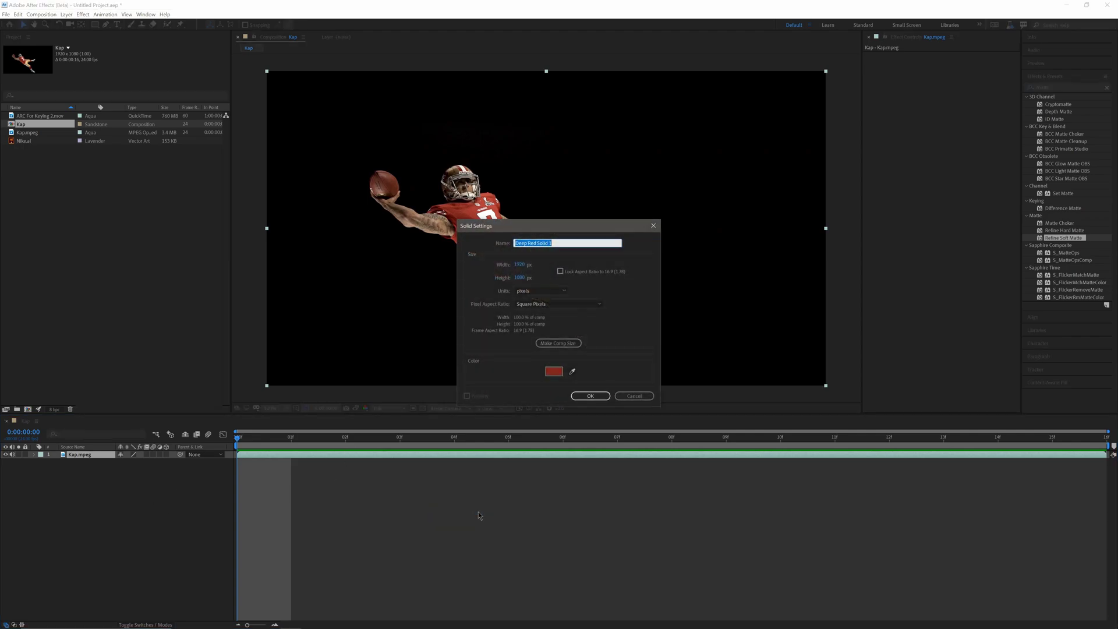
drag(572, 224, 683, 131)
click(666, 278)
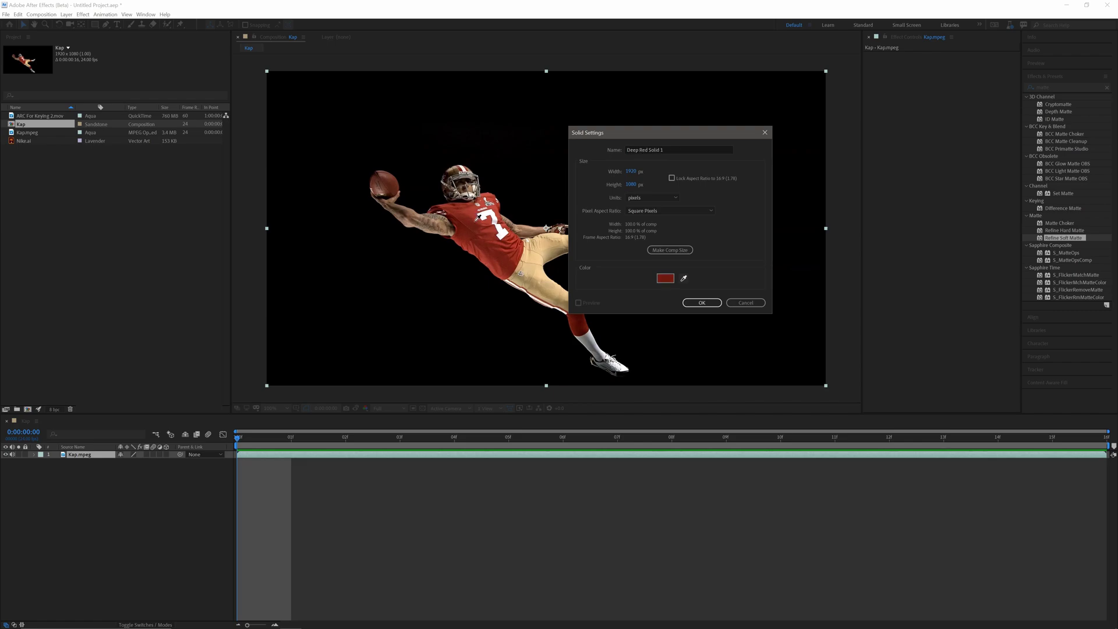
click(703, 303)
drag(102, 454, 95, 481)
click(104, 455)
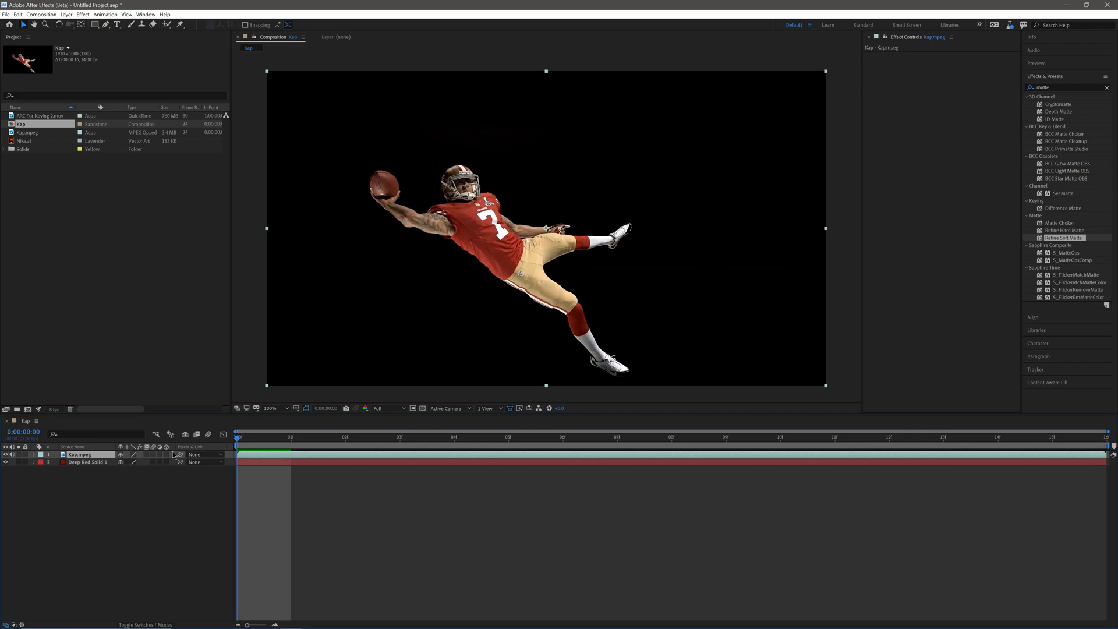
Show the layer transfer controls and set the Kap.mpeg layer's blending mode to Screen
click(14, 625)
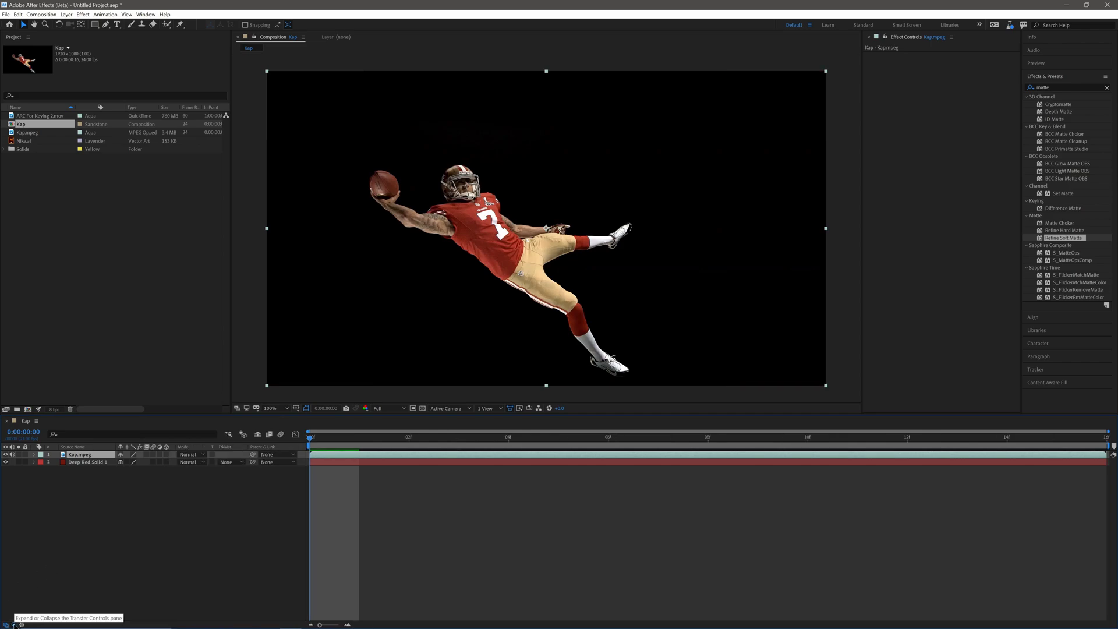
click(196, 458)
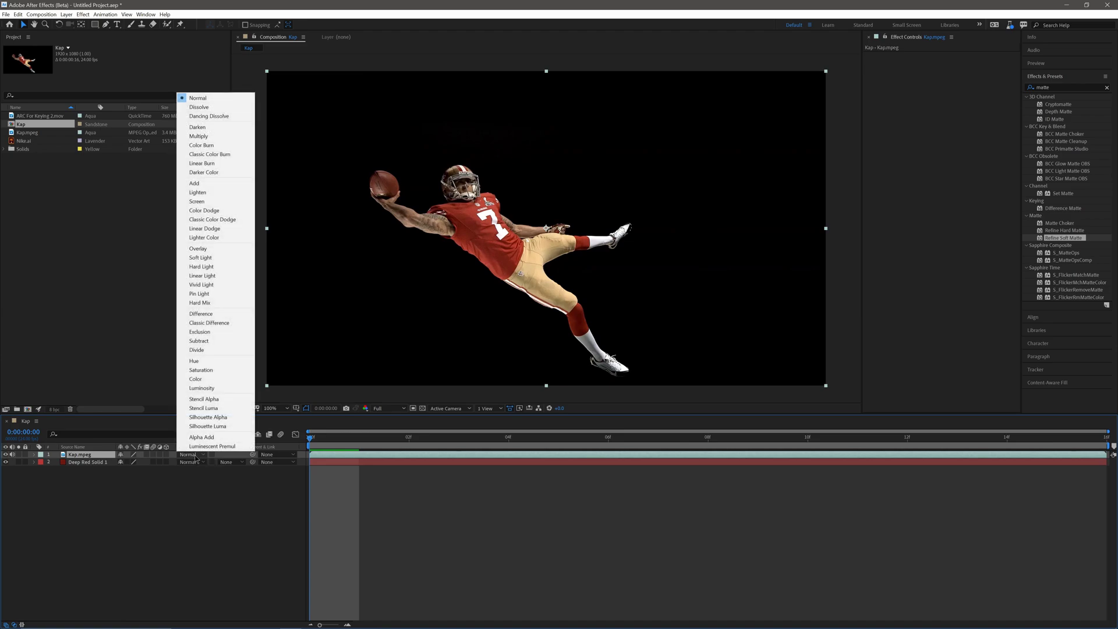
click(221, 202)
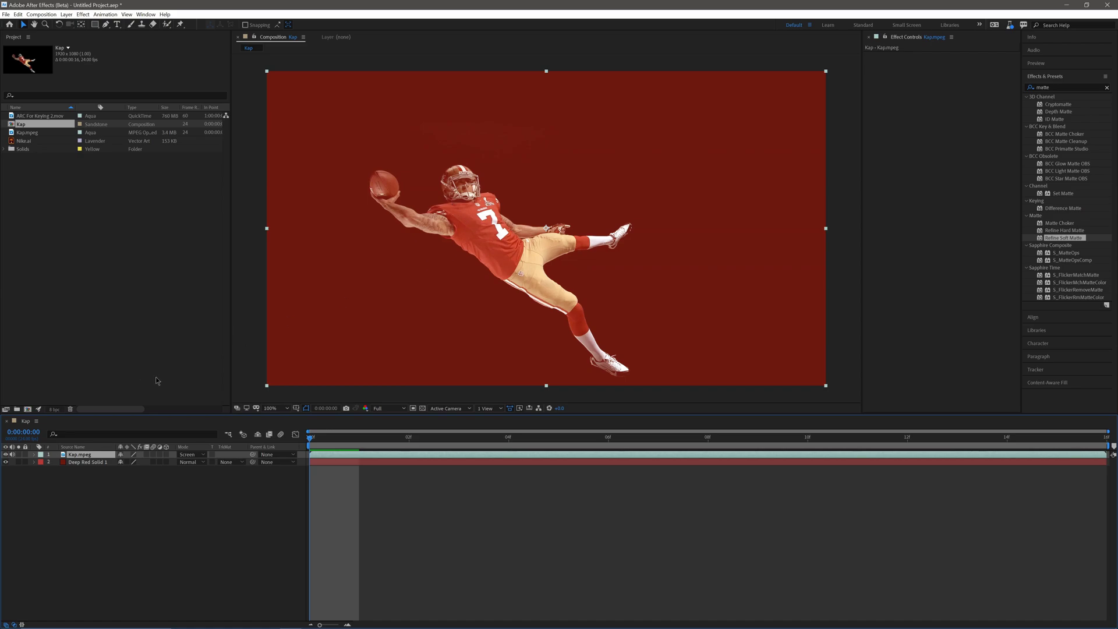
Search the effects for levels and apply the Levels effect to the Kap.mpeg layer
click(1061, 85)
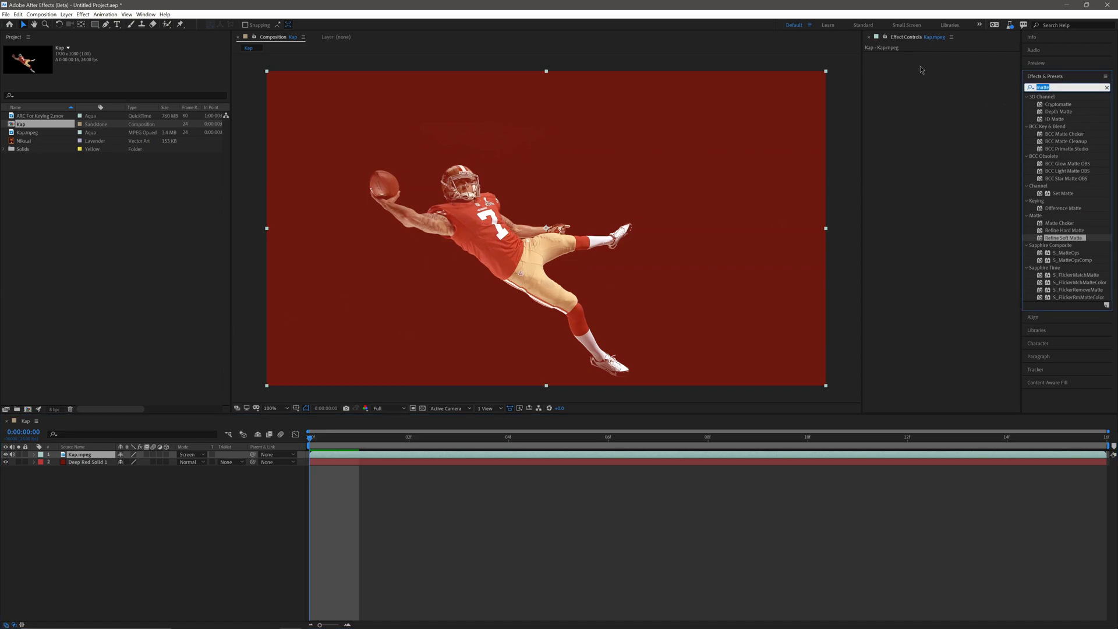
text(levels)
click(1012, 173)
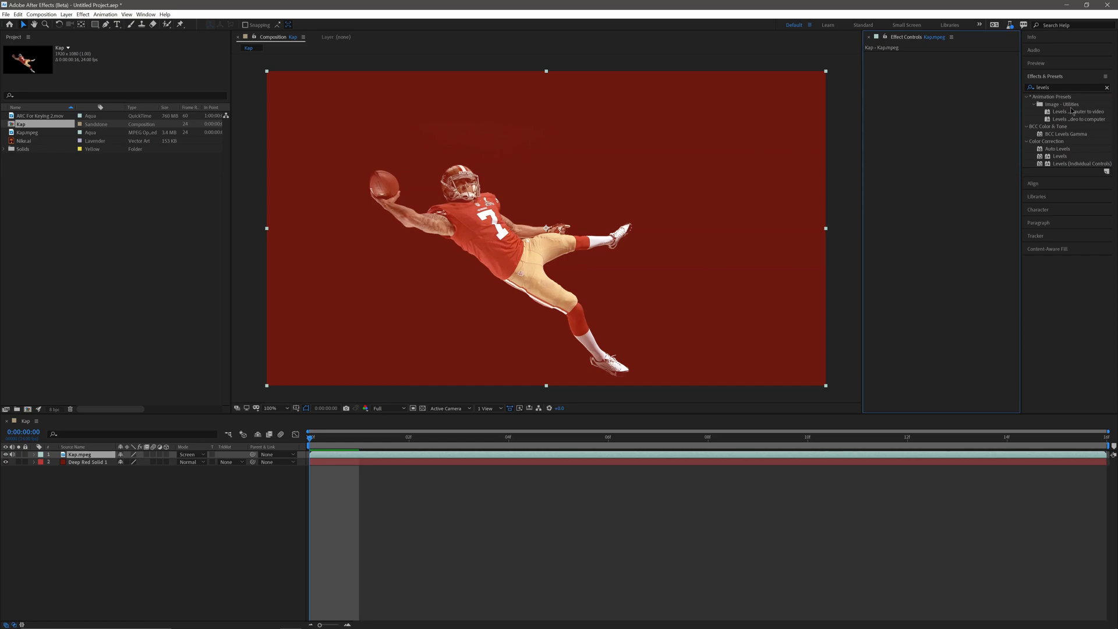
drag(1060, 156, 1038, 105)
Remove the Levels effect from the Kap.mpeg layer and set its blending mode to Normal
key(ctrl+z)
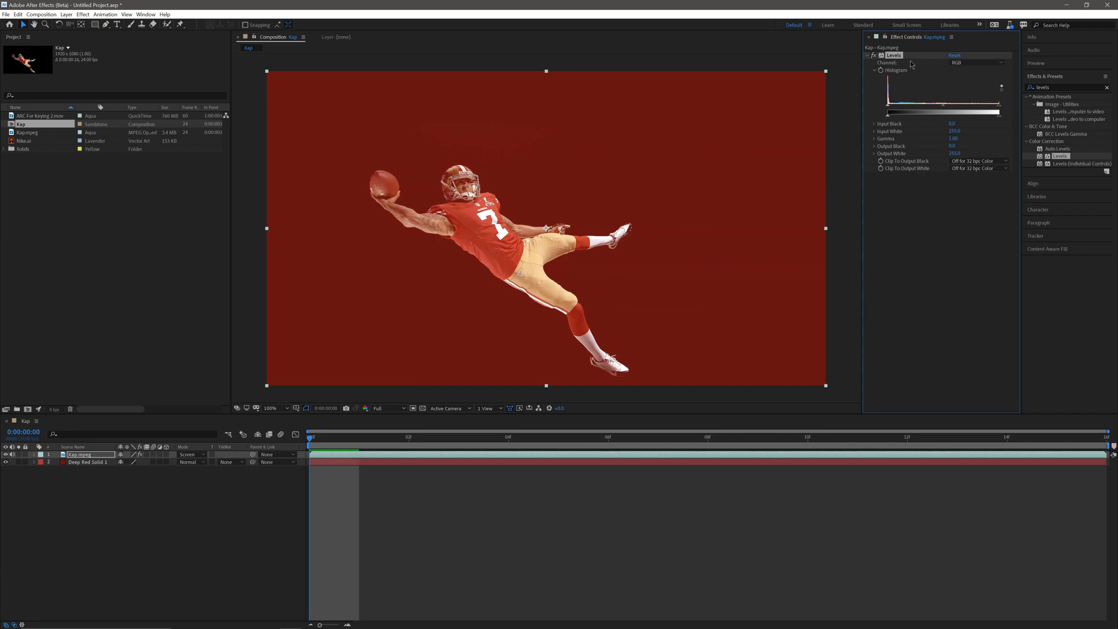
key(Delete)
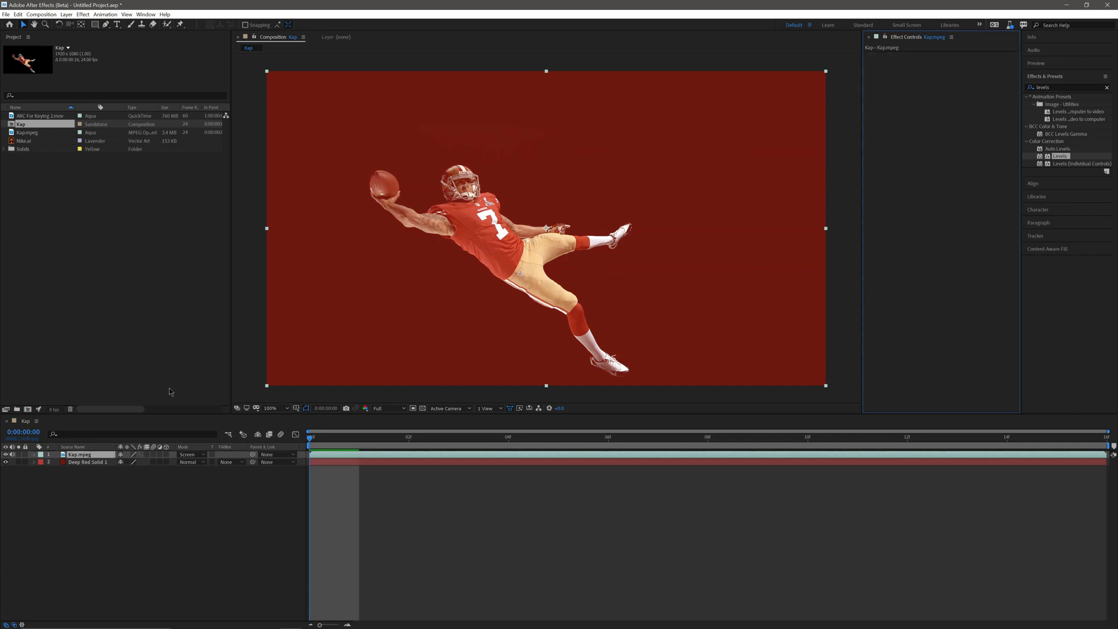
click(190, 454)
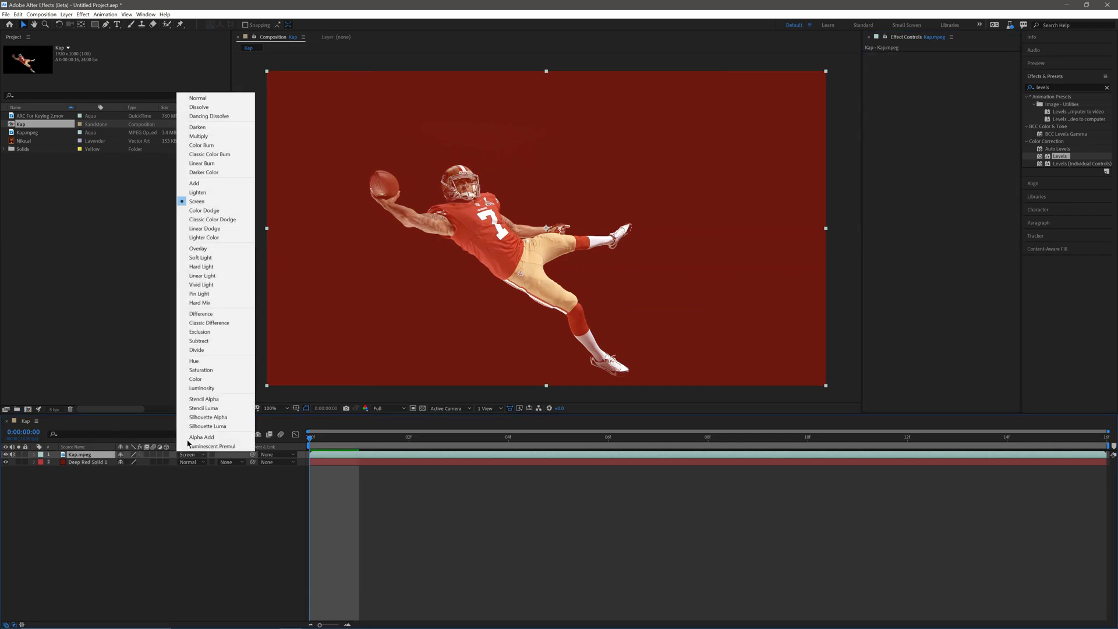
click(198, 99)
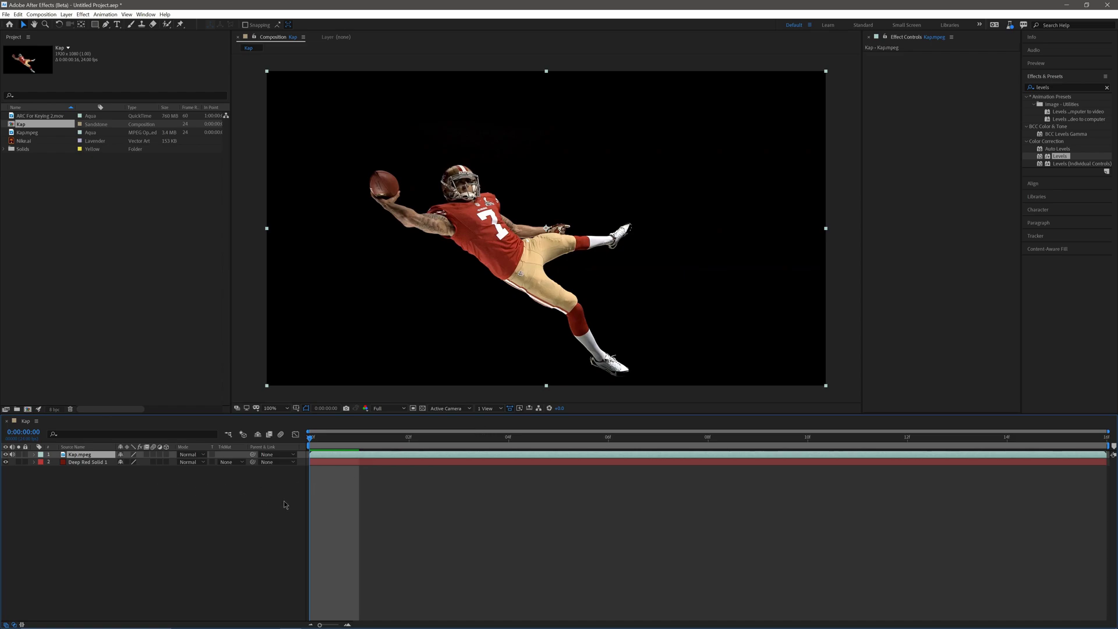
Open Kap.mpeg in its layer view and paint Roto Brush foreground strokes through the football, player's arms, helmet, torso and legs
click(167, 25)
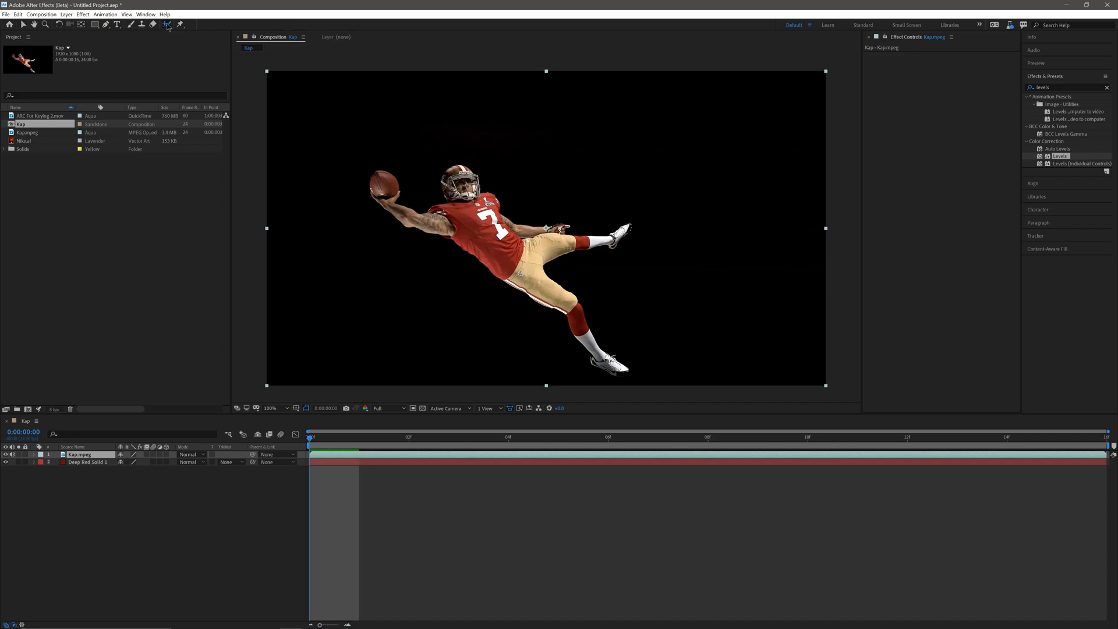
double_click(83, 457)
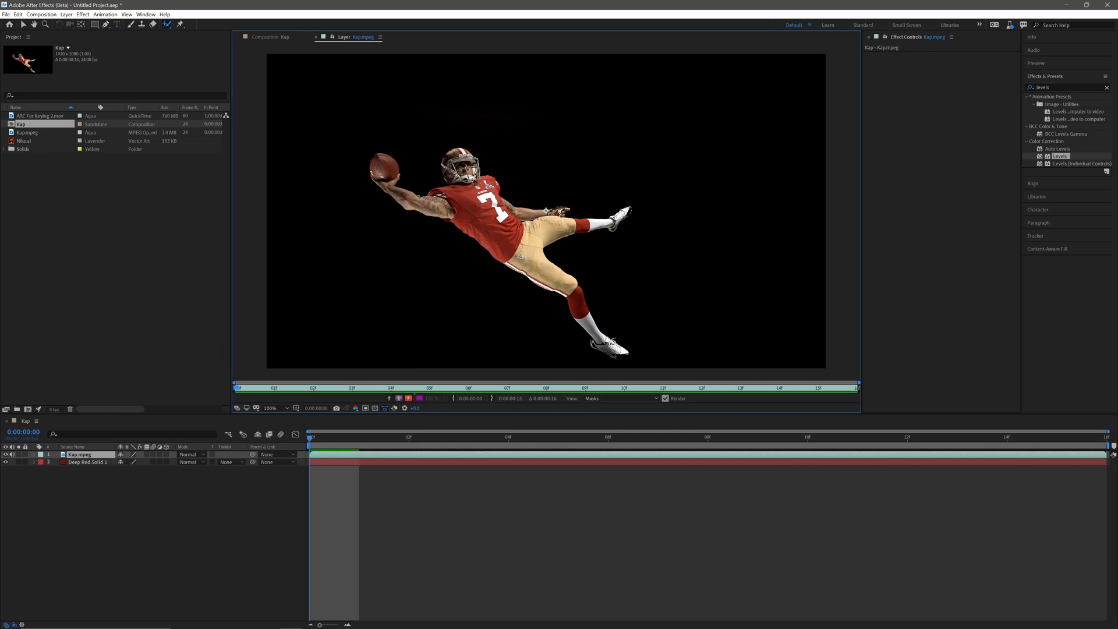
drag(384, 165, 384, 169)
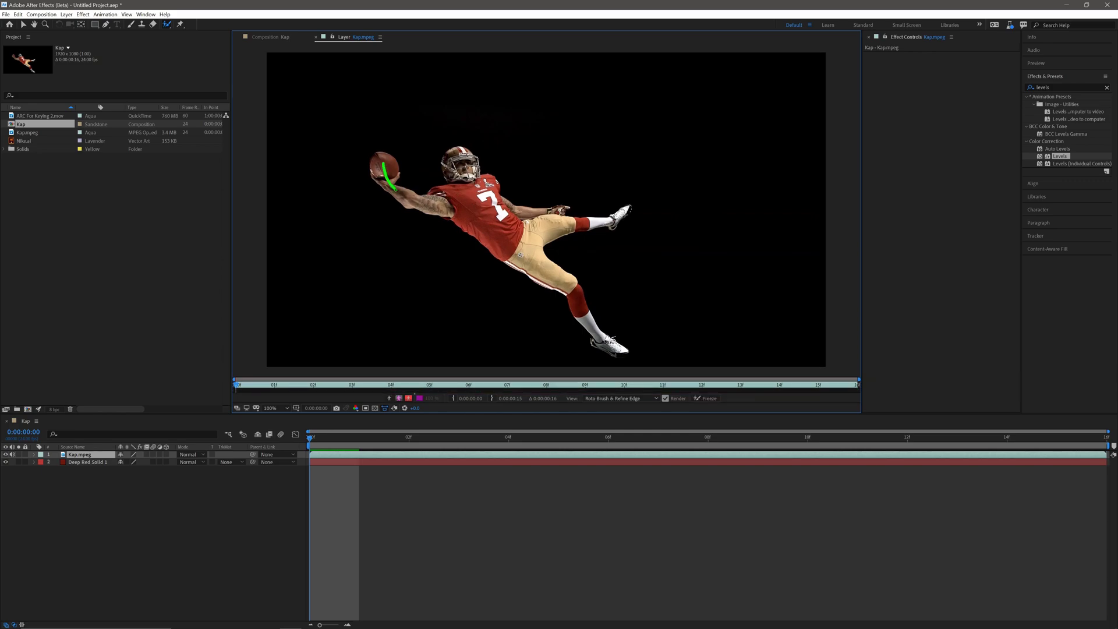
drag(445, 194, 460, 165)
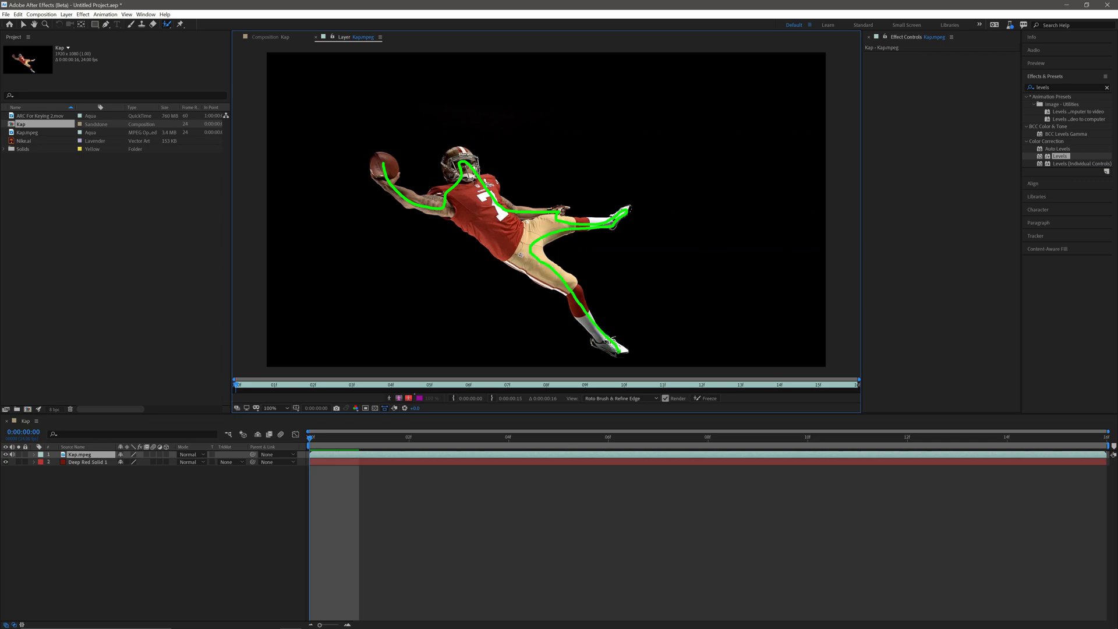
drag(504, 247, 448, 209)
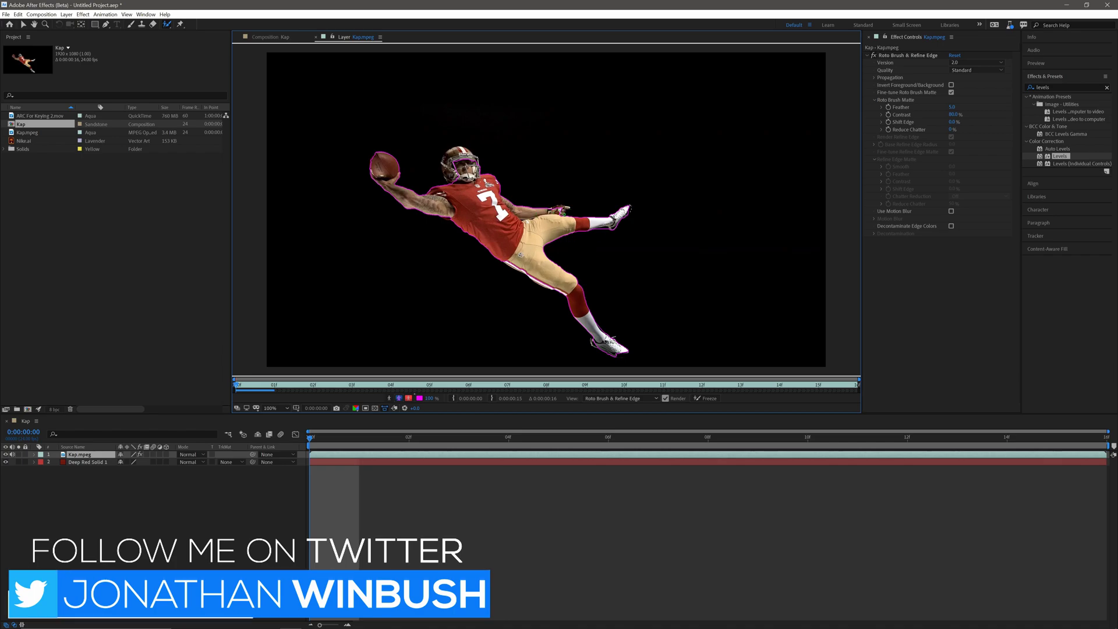
Paint Roto Brush foreground strokes over the player's helmet and the toe of the raised shoe
key(period)
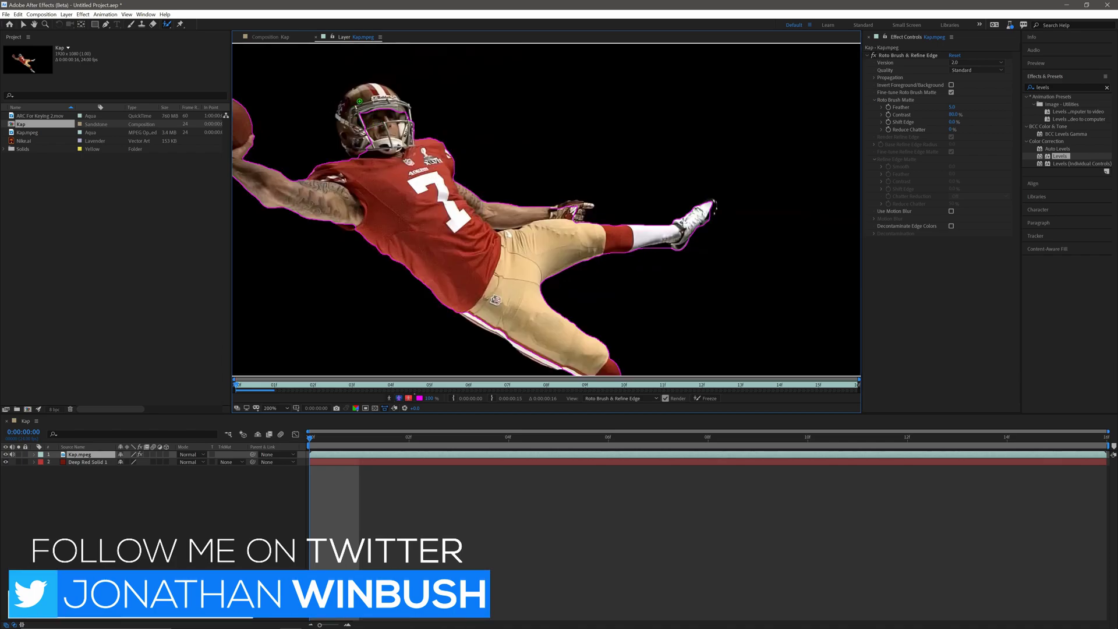
mouse_move(356, 162)
mouse_down()
mouse_move(344, 122)
mouse_move(355, 93)
mouse_move(395, 100)
mouse_move(413, 130)
mouse_up()
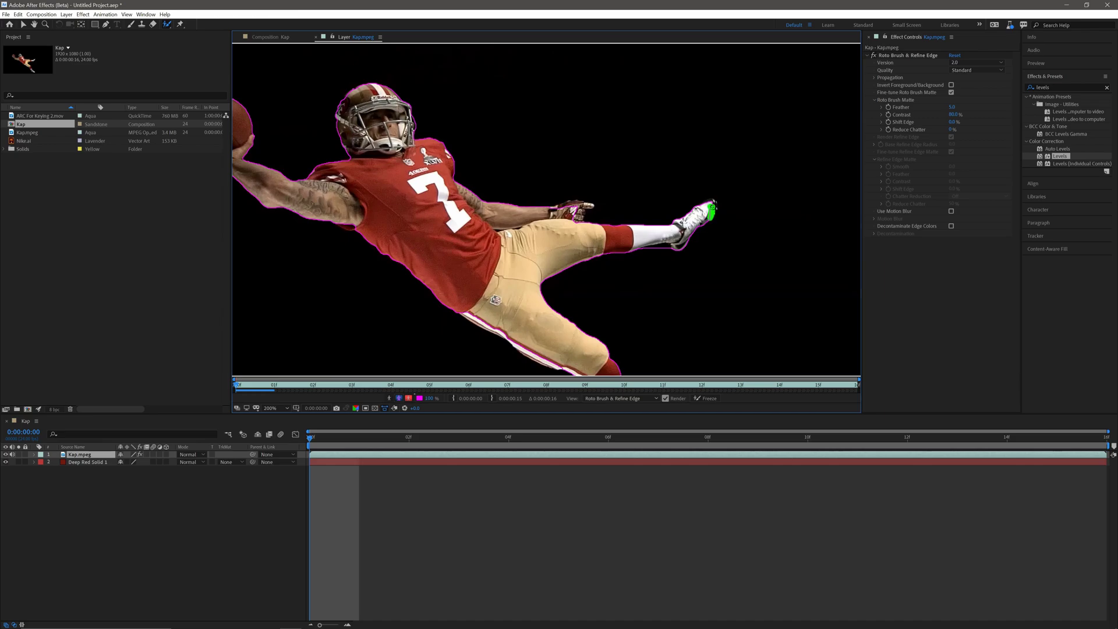
drag(712, 208, 713, 212)
Paint a background stroke in the gap beneath the raised shoe and sock, and a foreground stroke over the gloved hand
key(period)
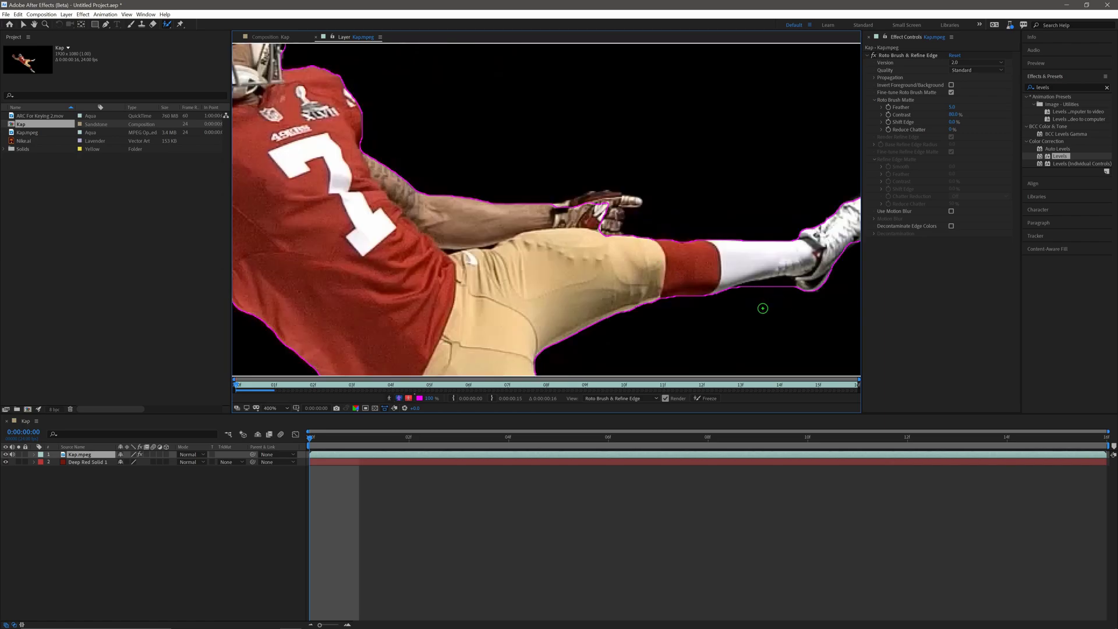
key(h)
mouse_move(760, 305)
mouse_down()
mouse_move(681, 245)
mouse_move(640, 236)
mouse_up()
key(alt+w)
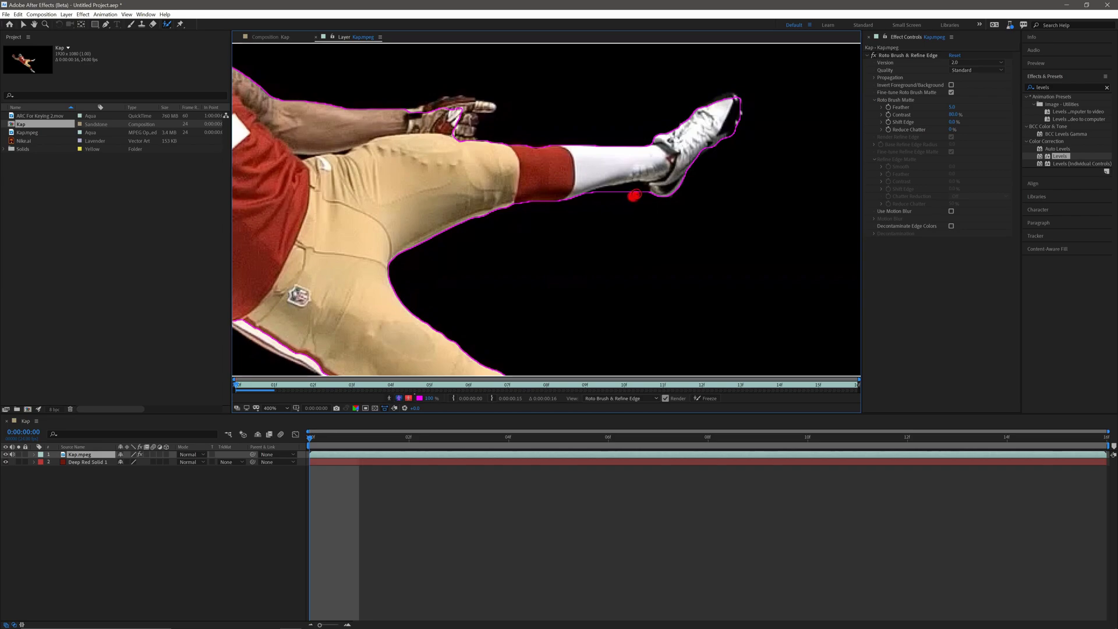
drag(636, 193, 597, 197)
mouse_move(417, 115)
mouse_down()
mouse_move(456, 105)
mouse_move(469, 127)
mouse_move(459, 142)
mouse_up()
Refine the Roto Brush outline around the lower shoe with strokes at its heel and beside the white sock
scroll(394, 228, down, 4)
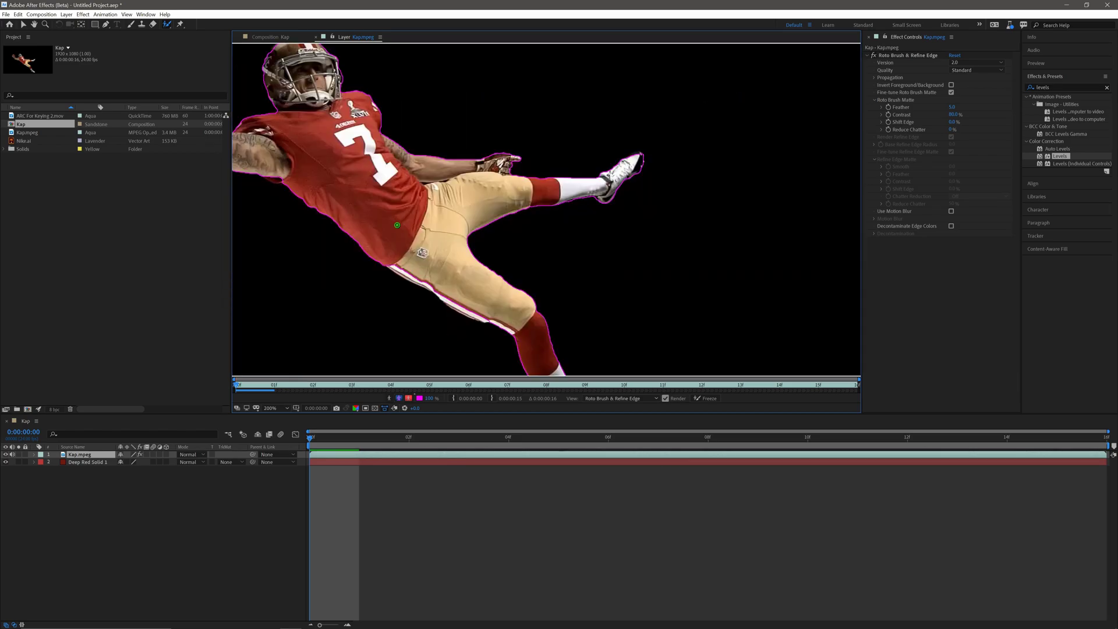
scroll(596, 315, up, 2)
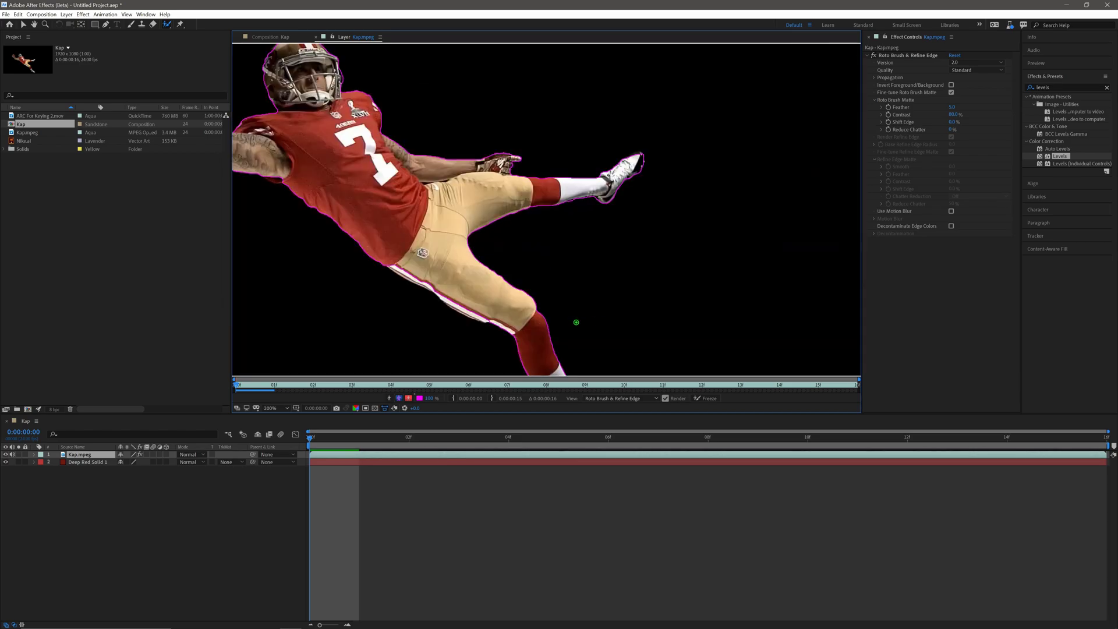
drag(570, 331, 547, 222)
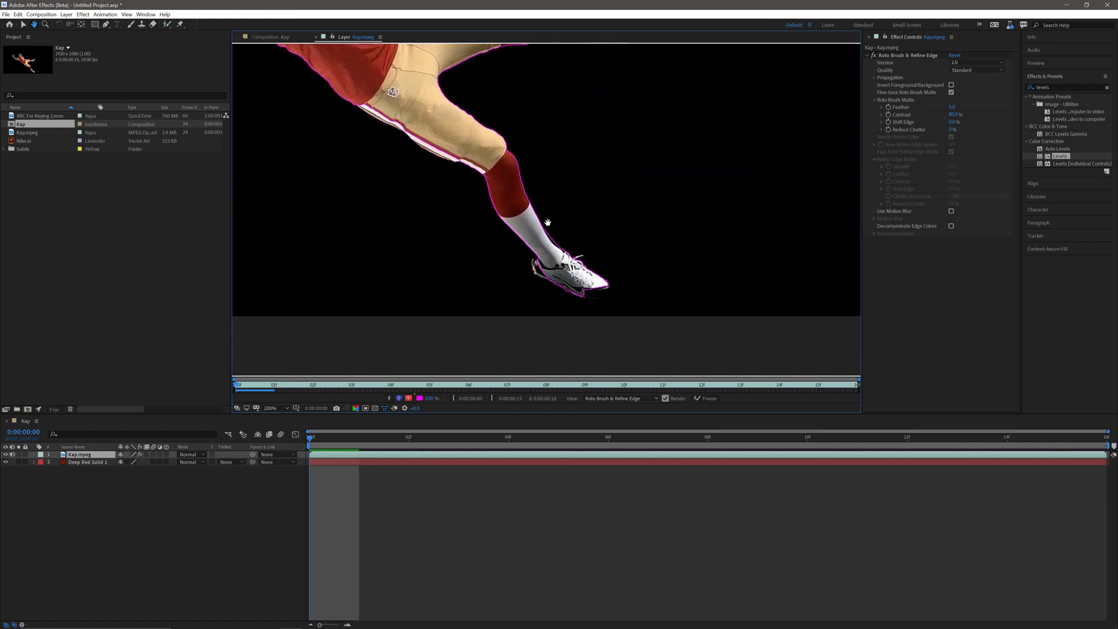
scroll(567, 278, up, 2)
mouse_move(532, 309)
mouse_down()
mouse_move(533, 333)
mouse_move(564, 346)
mouse_up()
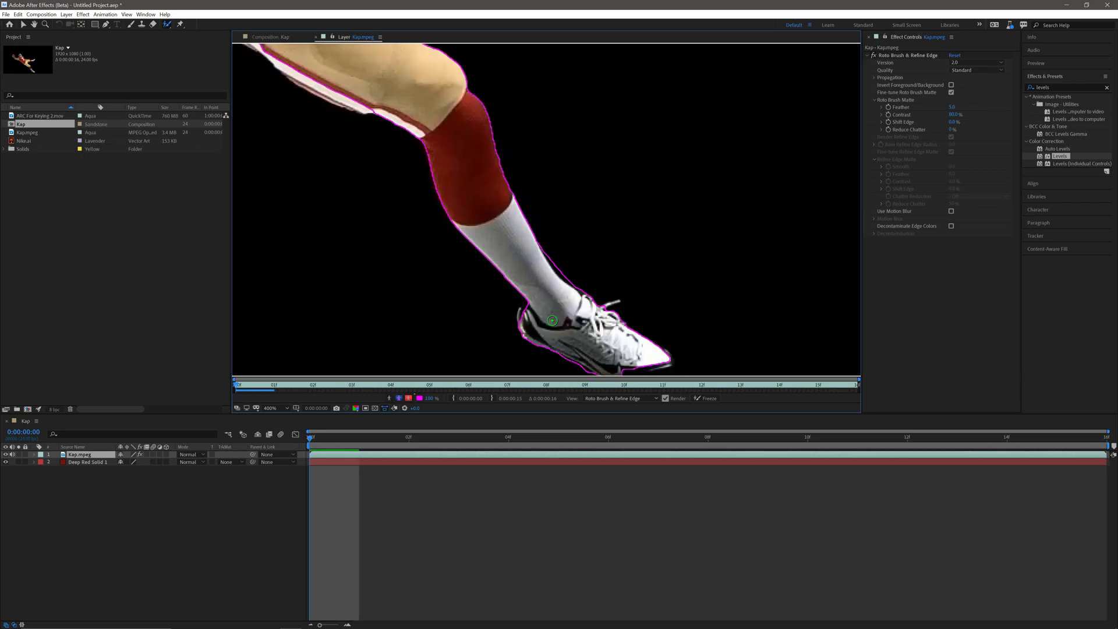
drag(533, 306, 518, 321)
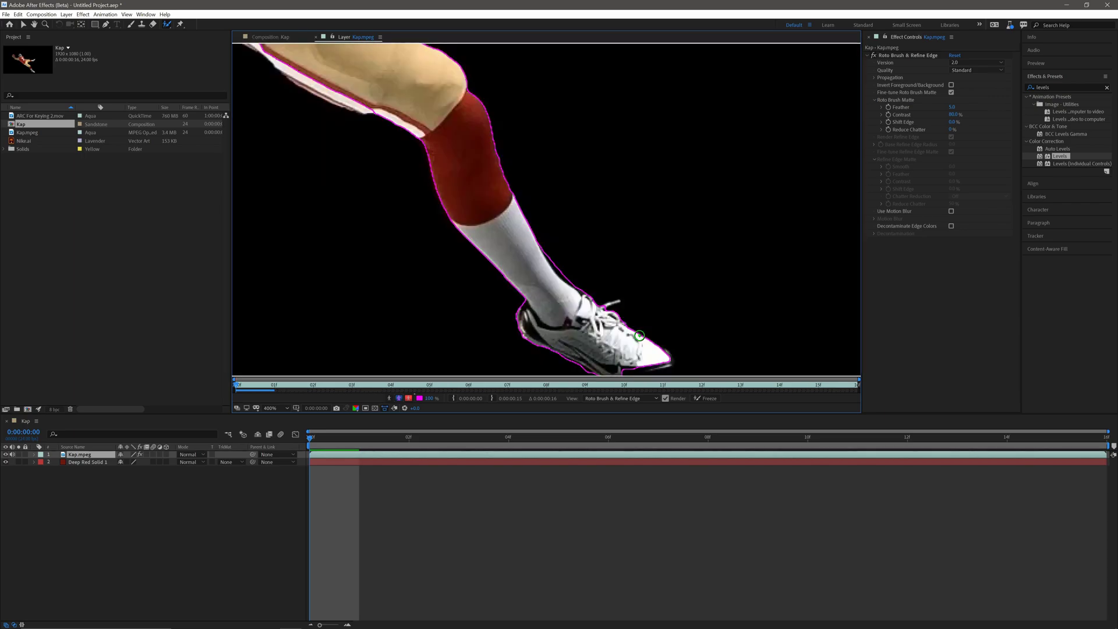
drag(572, 274, 558, 268)
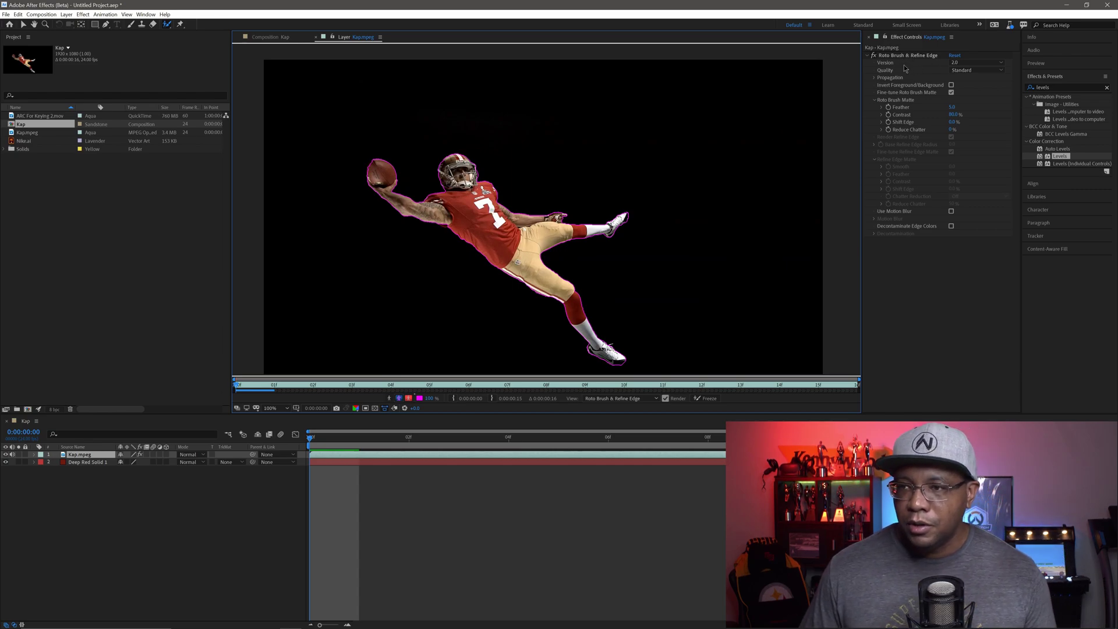
Keep the Roto Brush version at 2.0 and set its quality to Best
click(966, 63)
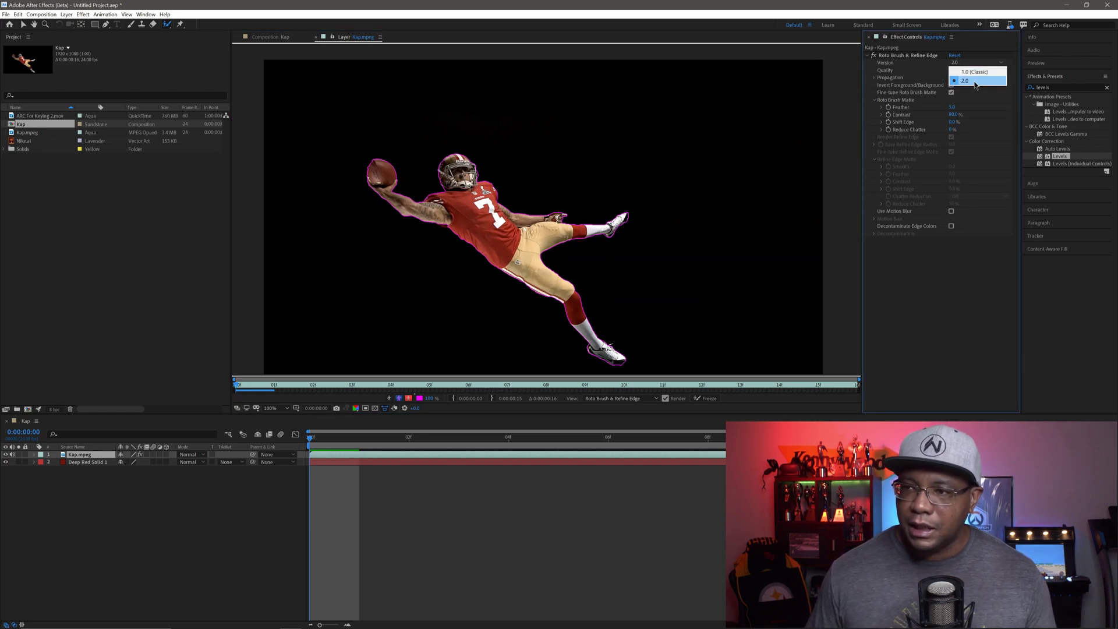
click(969, 81)
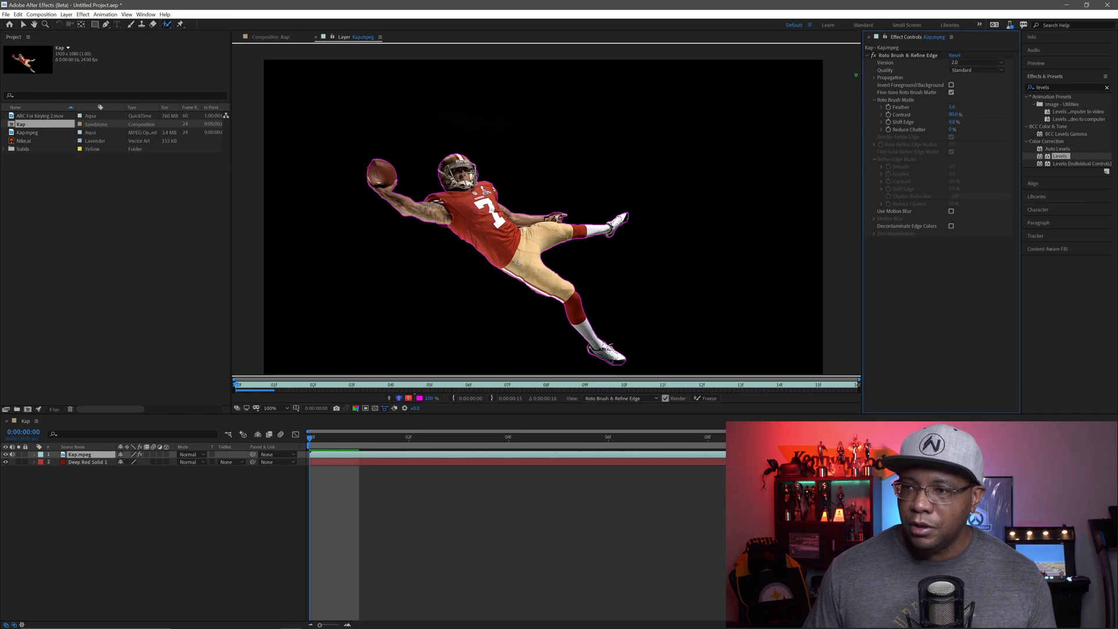
click(972, 70)
click(966, 88)
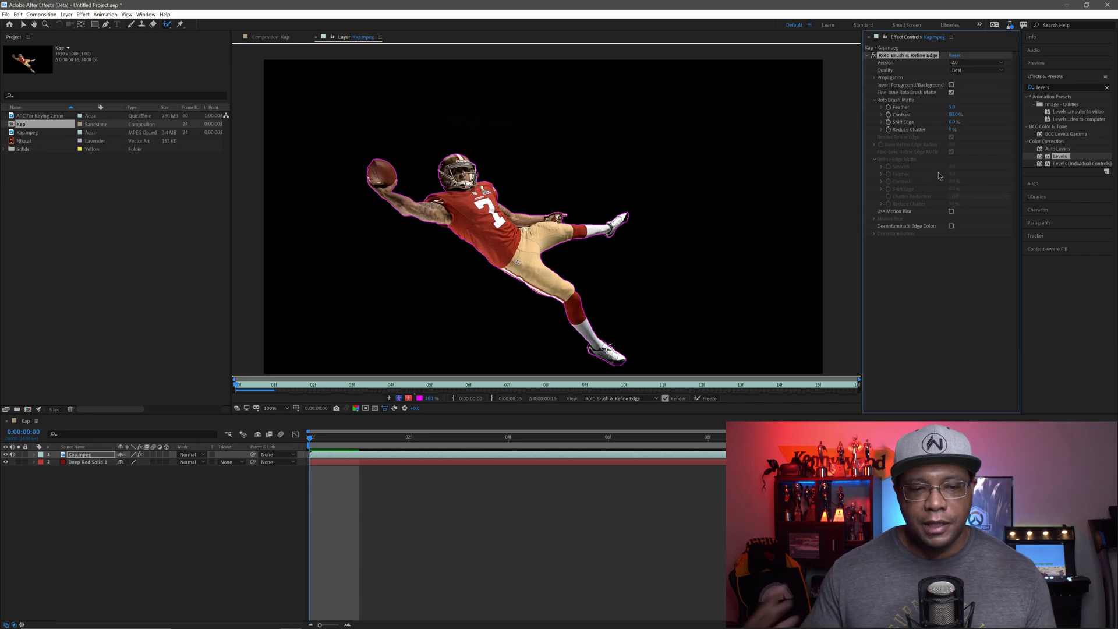
Play the Kap.mpeg layer and scrub to frame 9 to check how the Roto Brush outline propagates
click(323, 516)
key(space)
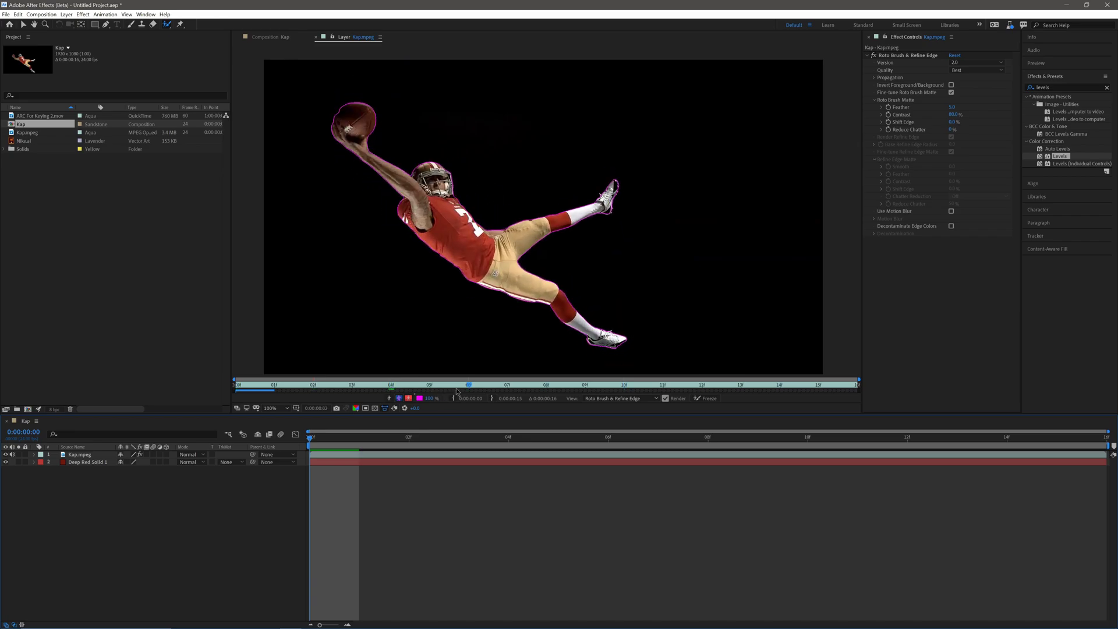
drag(397, 389, 585, 382)
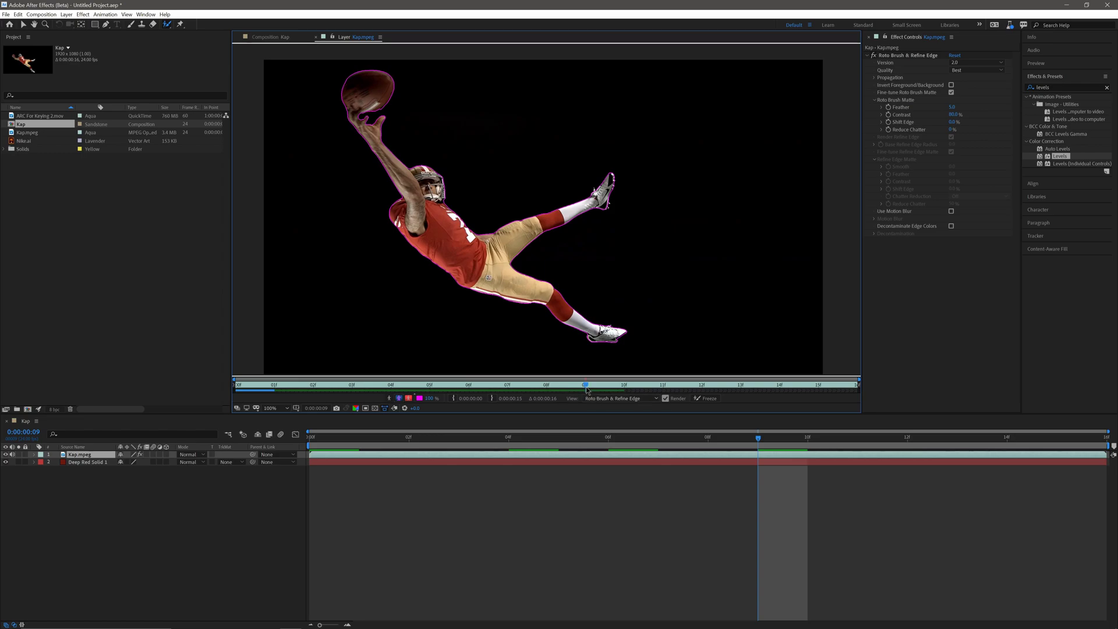
Step back and forth between frames 5 and 10 to examine the outline around the football and the player's hands
click(534, 388)
key(Page_Up)
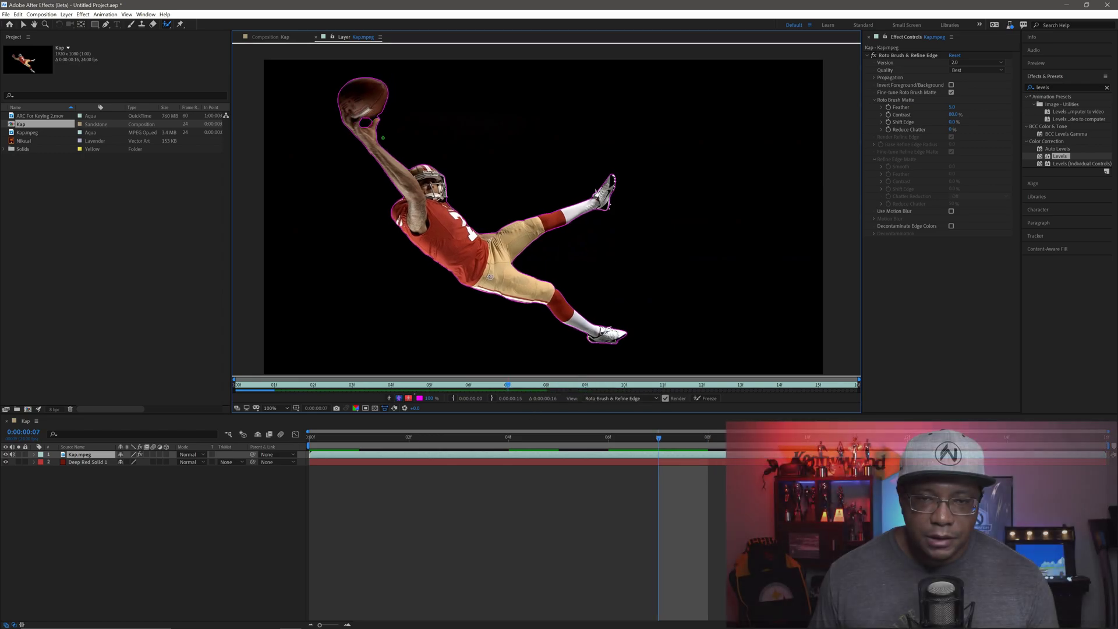
key(Page_Up)
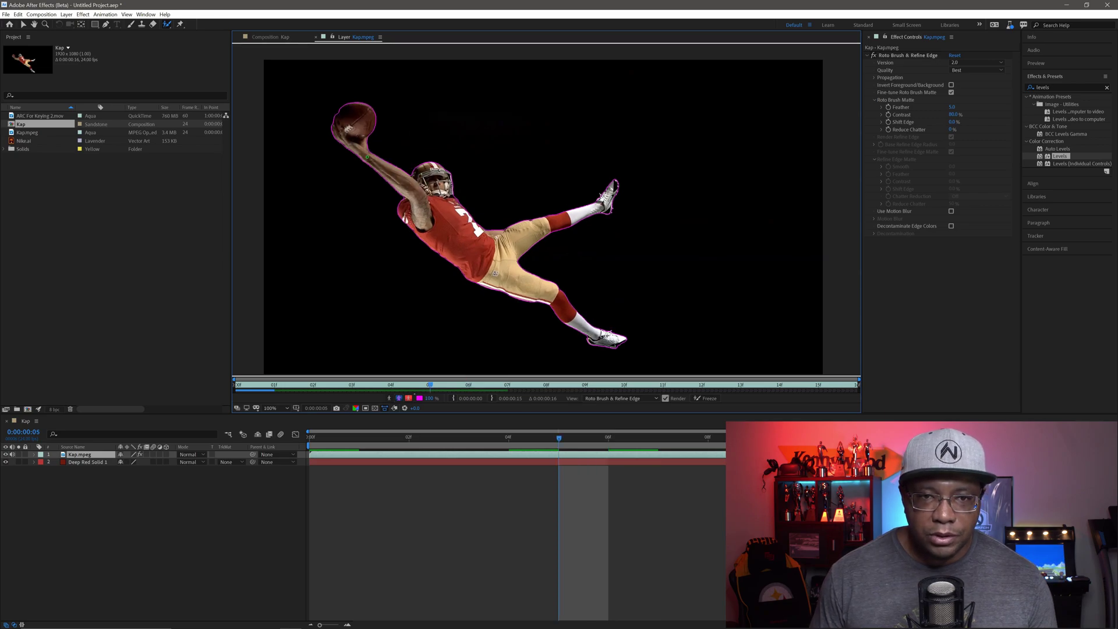
key(Page_Down)
key(Page_Down)
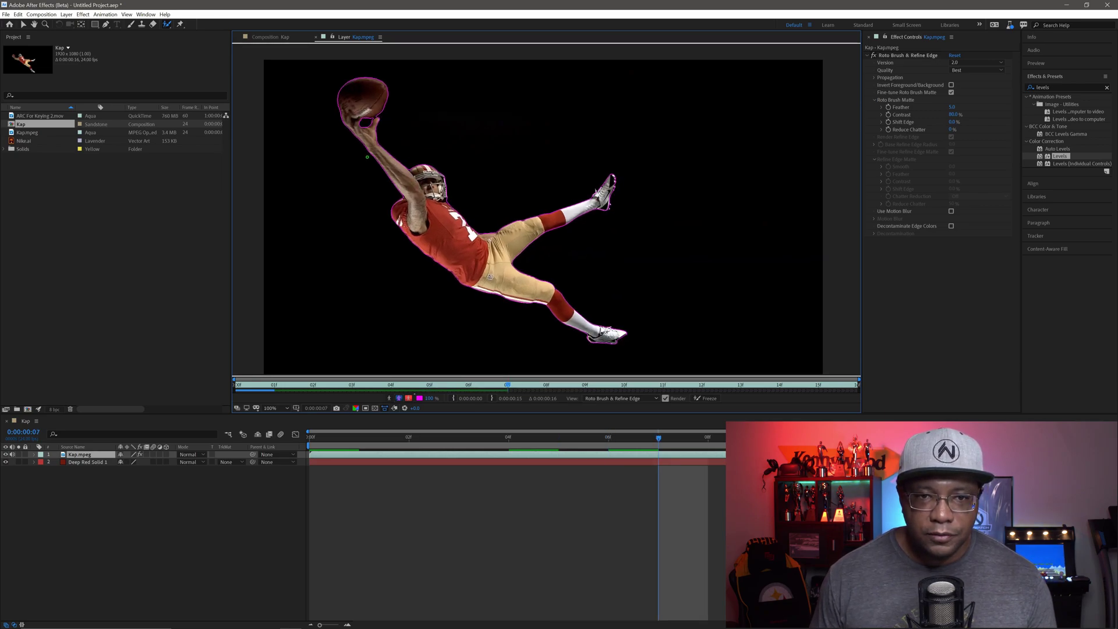
key(Page_Down)
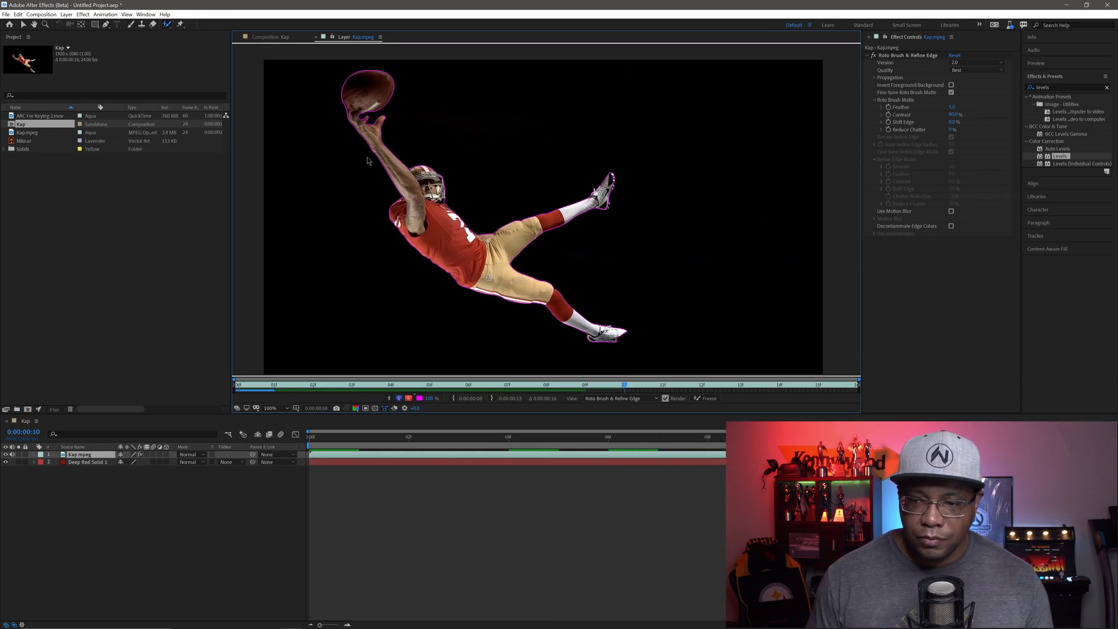
key(Page_Up)
key(Page_Up)
key(Page_Up)
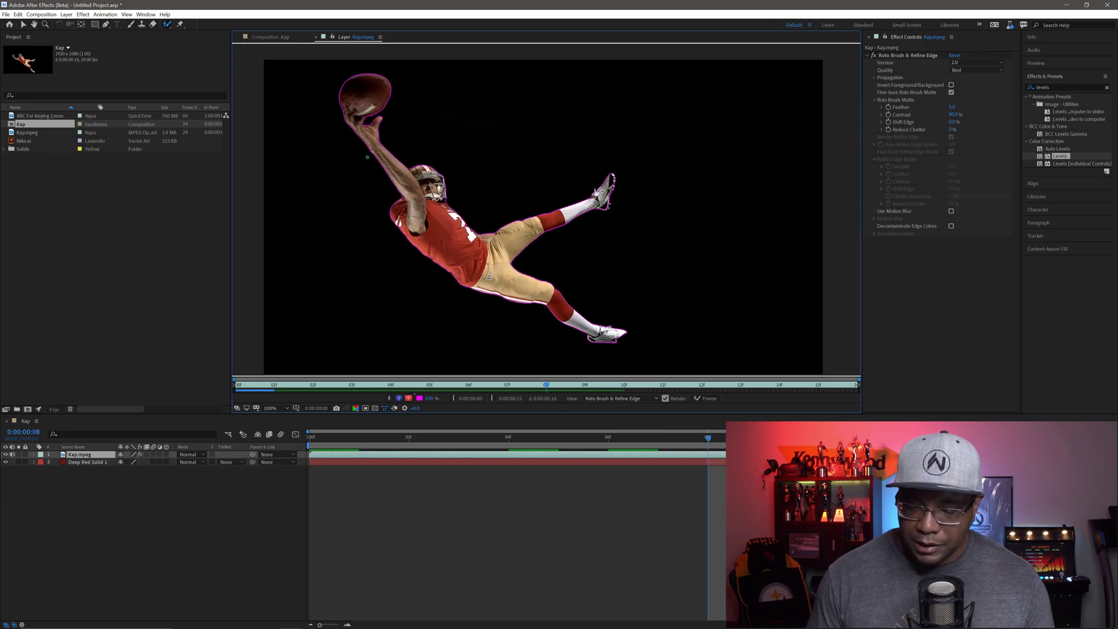
key(Page_Down)
key(Page_Down)
key(Page_Down)
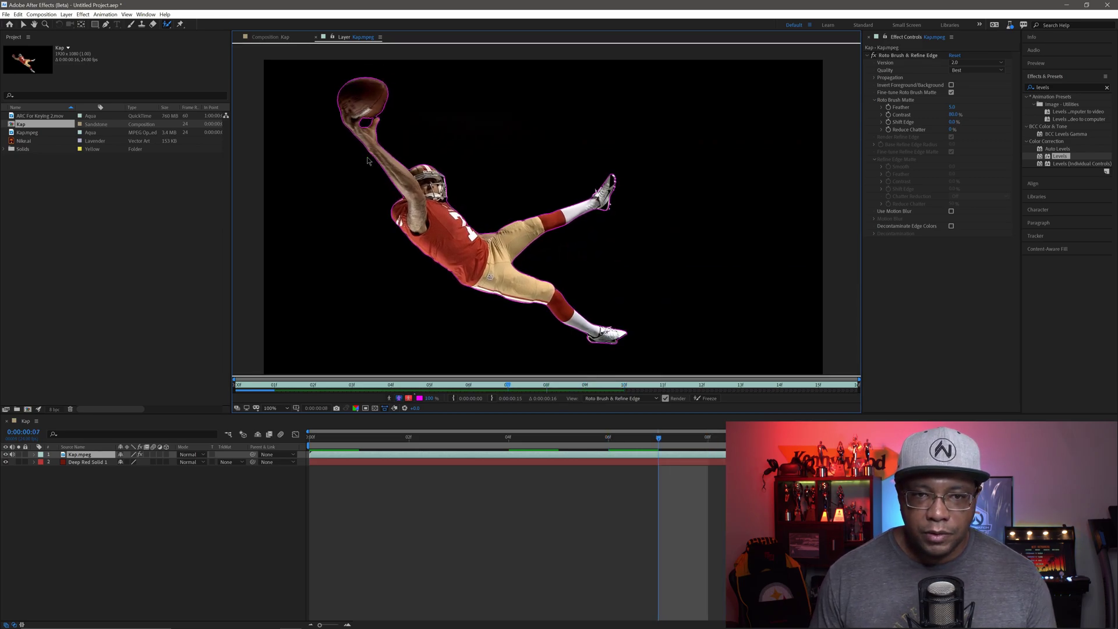
Advance to frame 13 and paint a foreground stroke over the football's upper-left edge
key(Page_Down)
key(Page_Down)
key(Page_Down)
key(Page_Down)
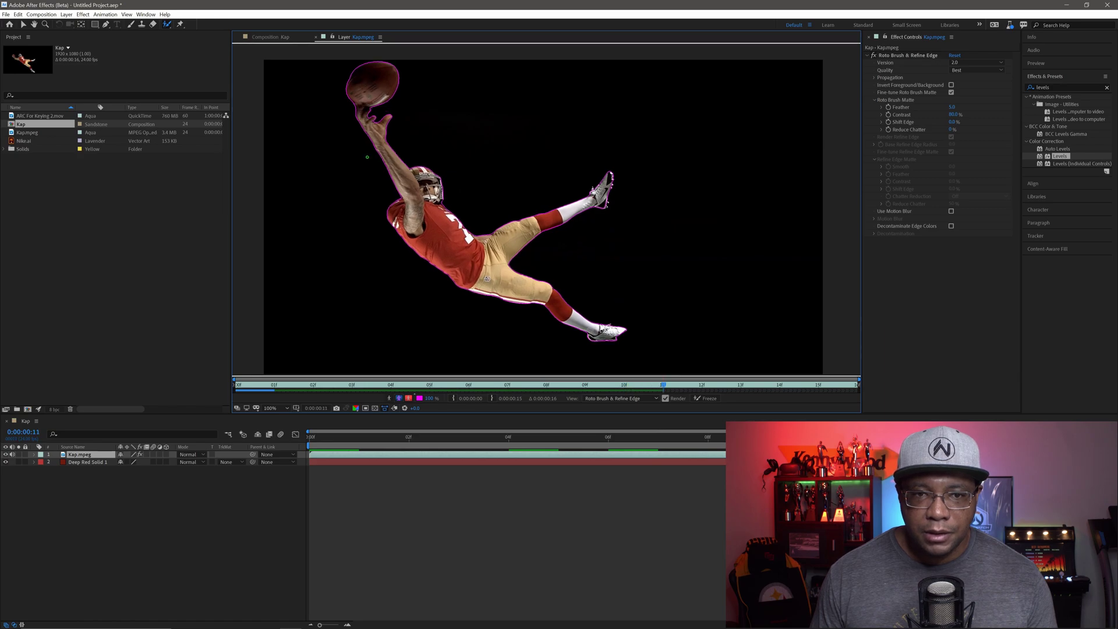
key(Page_Down)
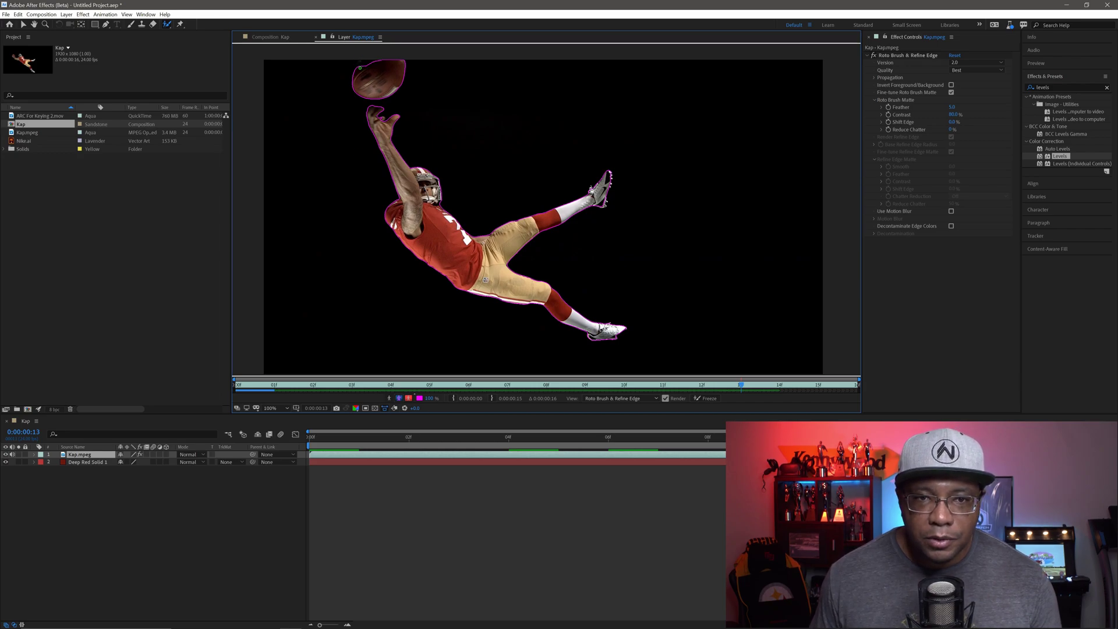
drag(359, 67, 361, 70)
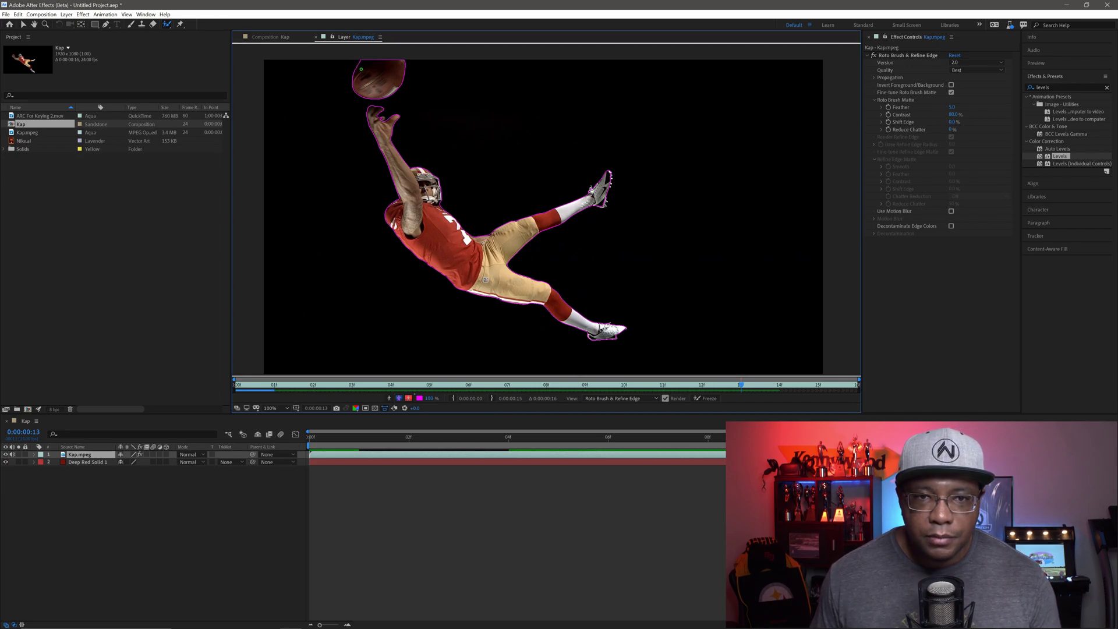
Step through the frames around frame 14 and play the layer to check the corrected football outline
key(Page_Down)
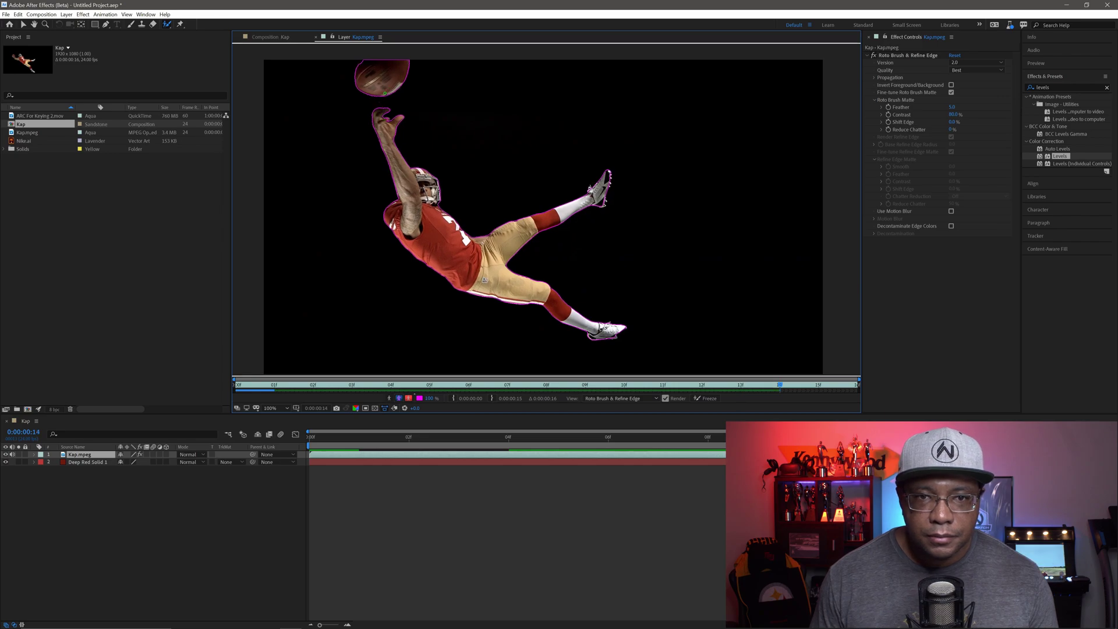
key(Page_Up)
key(Page_Up)
key(Page_Up)
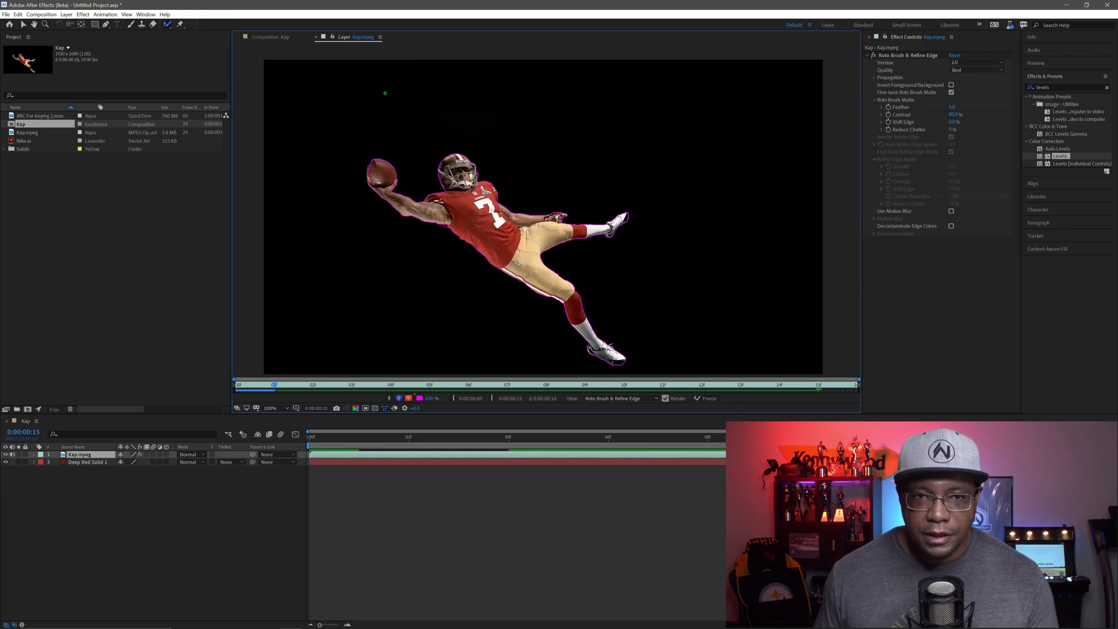
key(space)
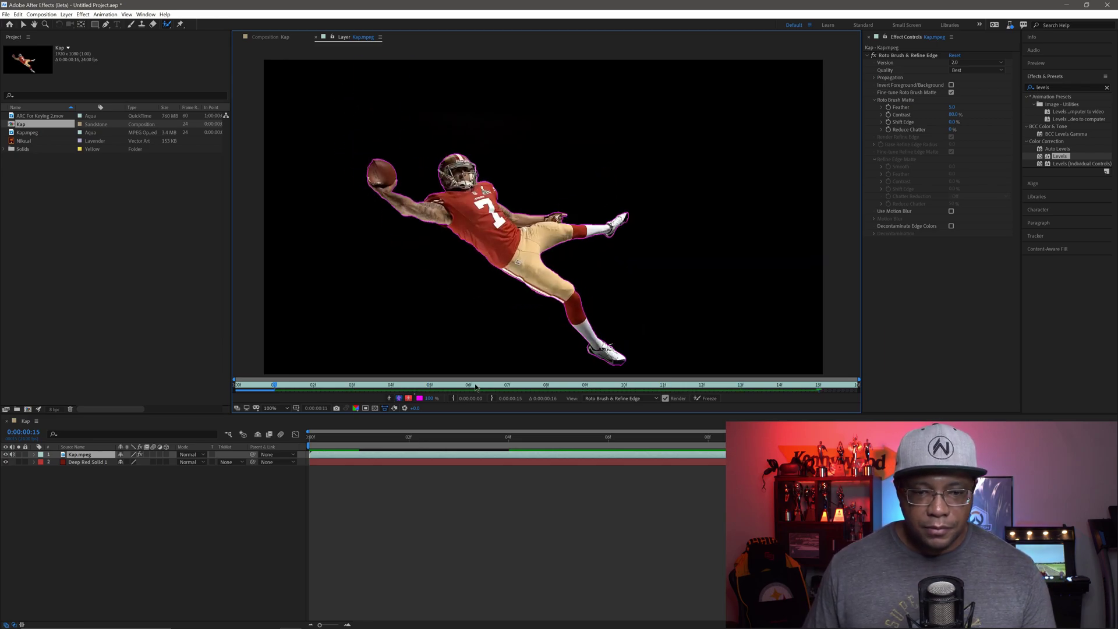
In the Kap composition, set Reduce Chatter to 10%, enable Use Motion Blur and preview the player over the red solid
click(269, 38)
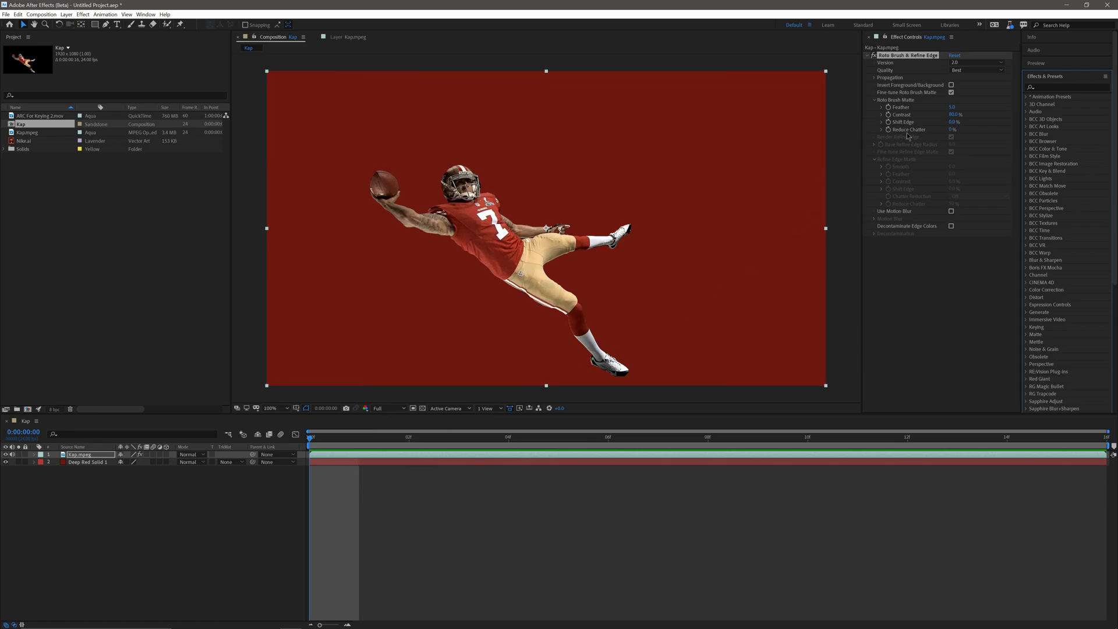
click(926, 133)
click(951, 129)
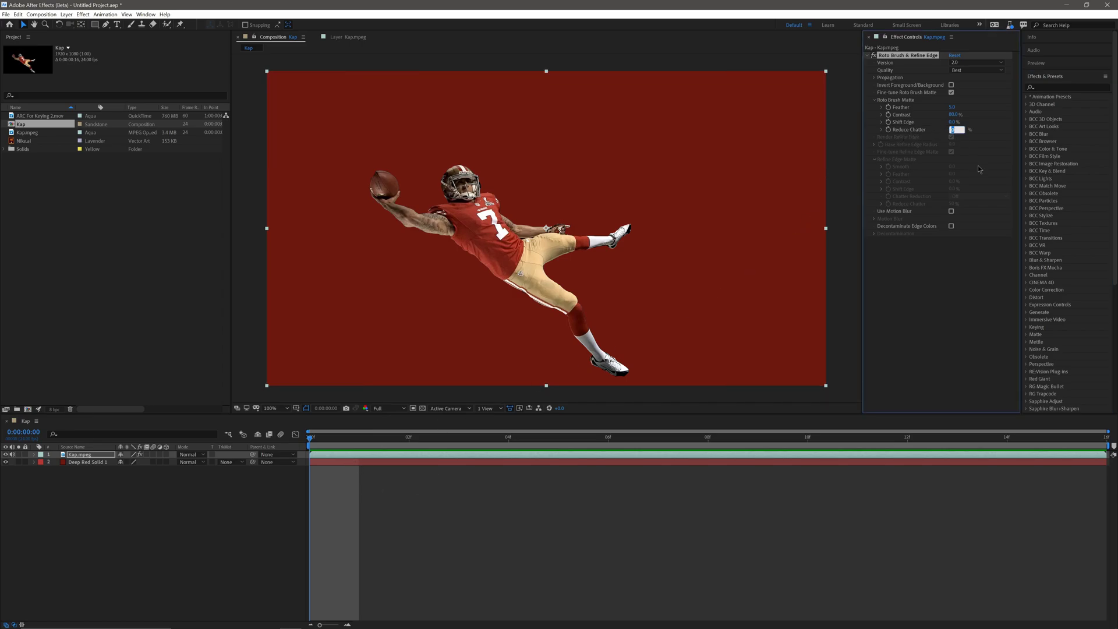
text(1)
key(Return)
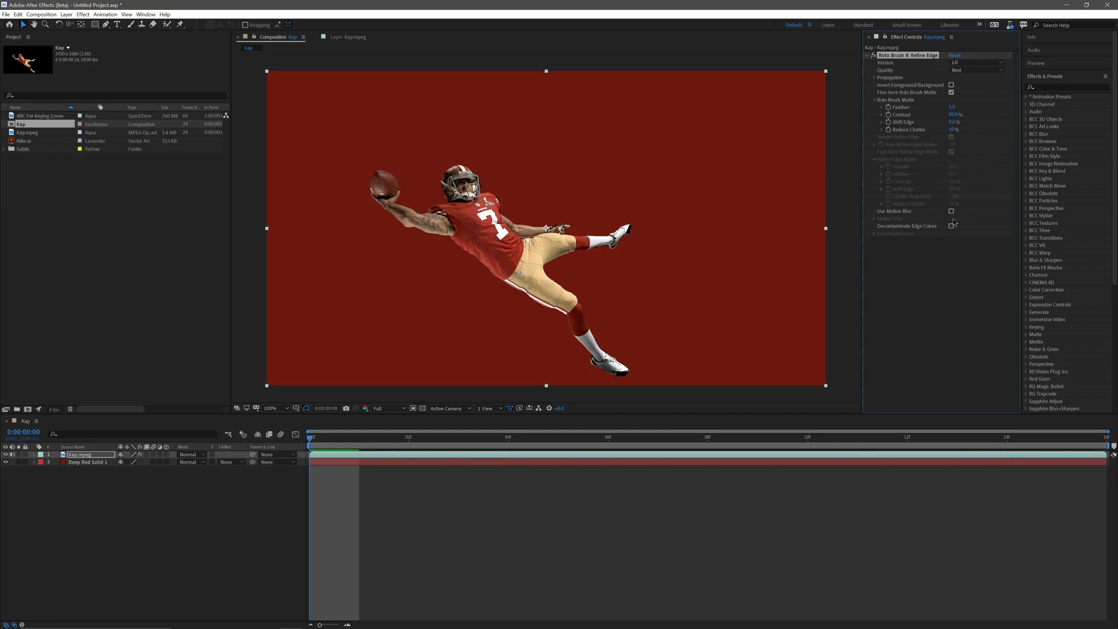
click(950, 211)
click(370, 534)
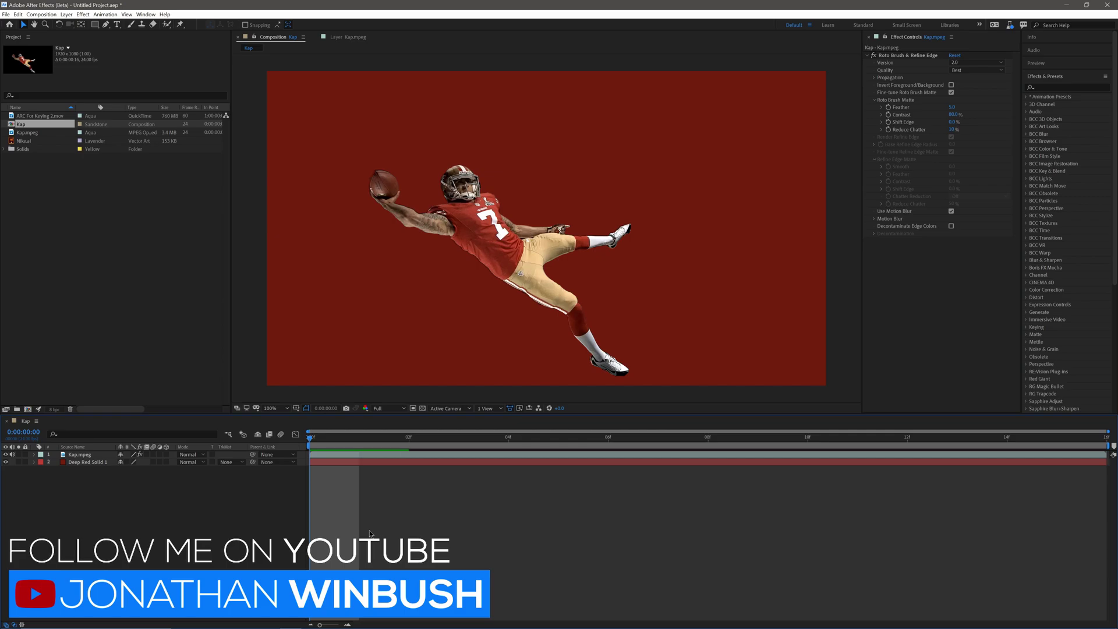
key(space)
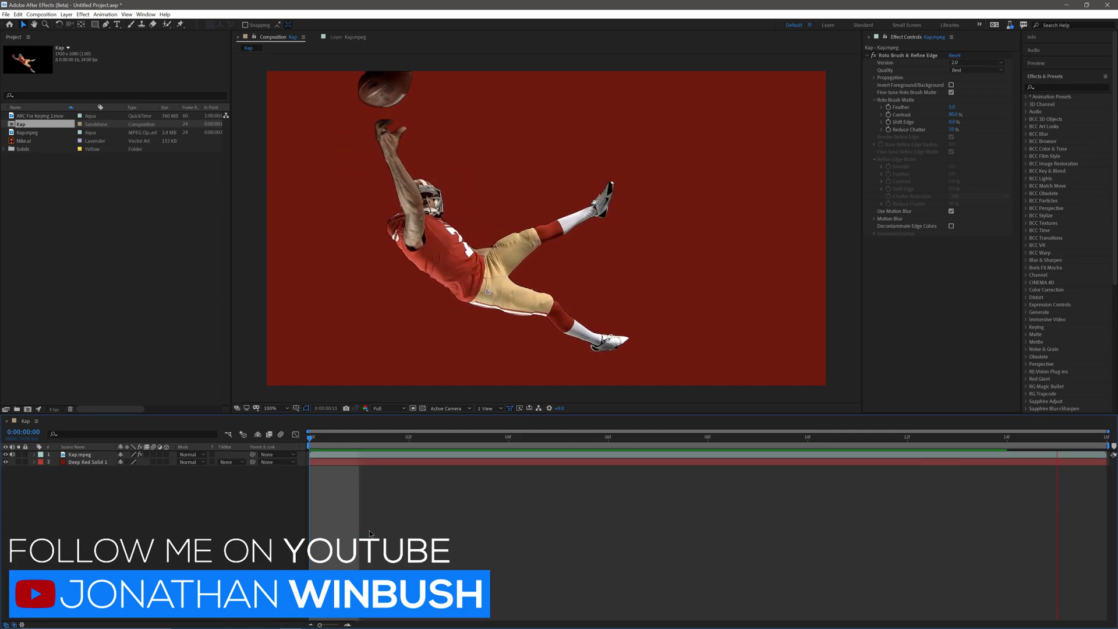
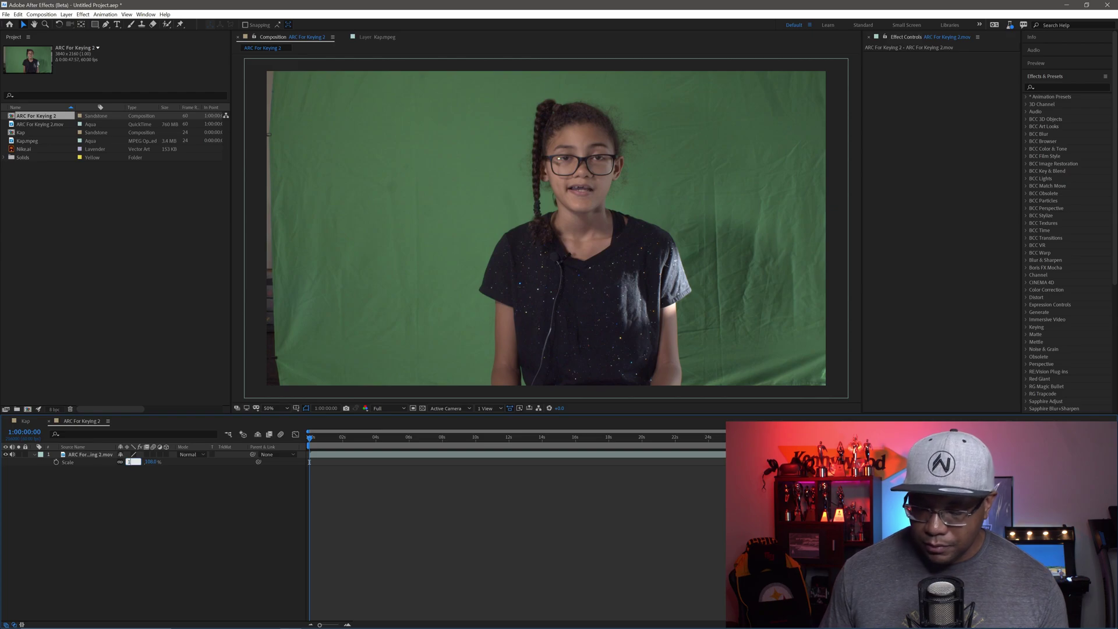
Scale the ARC For Keying 2.mov layer to 106% and nudge it left in the composition
key(Return)
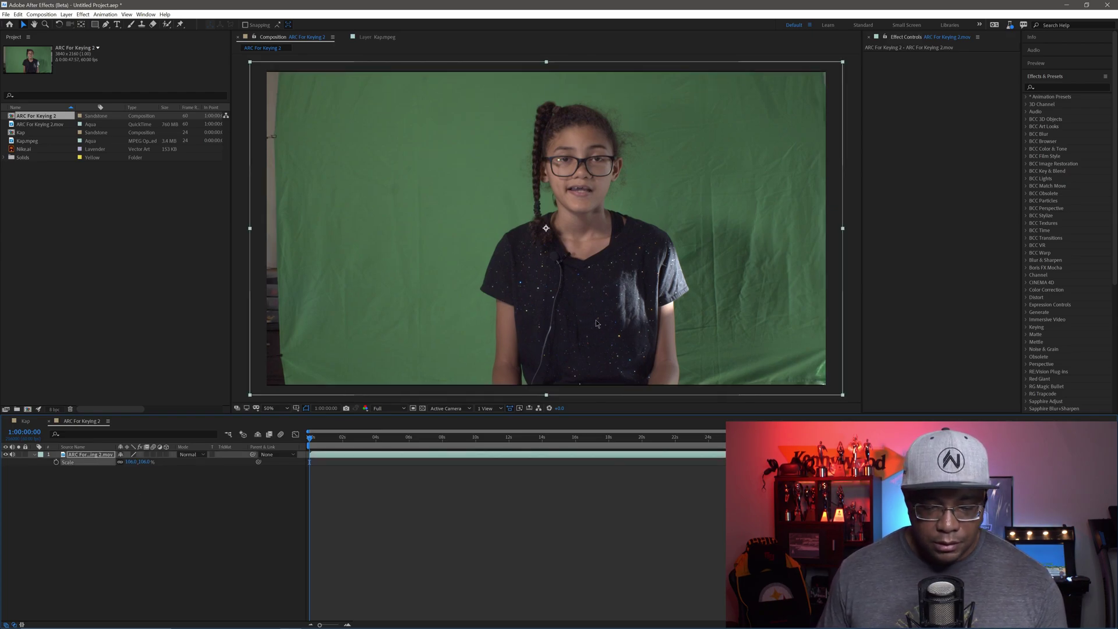
key(shift+Left)
key(shift+Left)
key(shift+Left)
key(shift+Left)
key(shift+Left)
key(shift+Left)
key(shift+Left)
key(shift+Left)
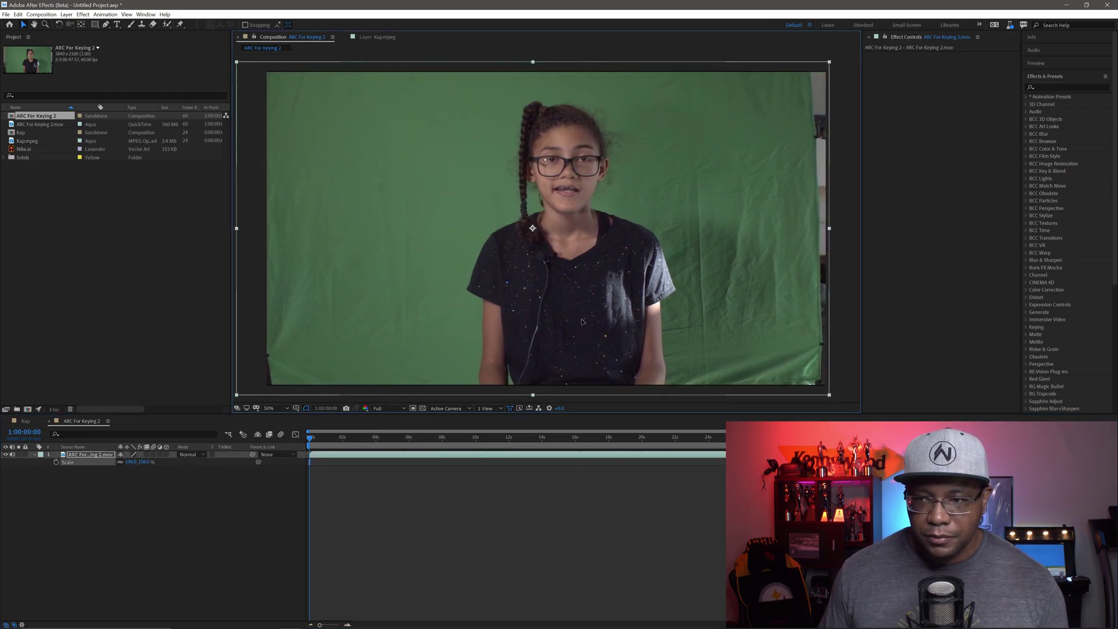
Nudge the green-screen layer further left, then trim the composition to a work area ending at 1:00:02:00
key(shift+Left)
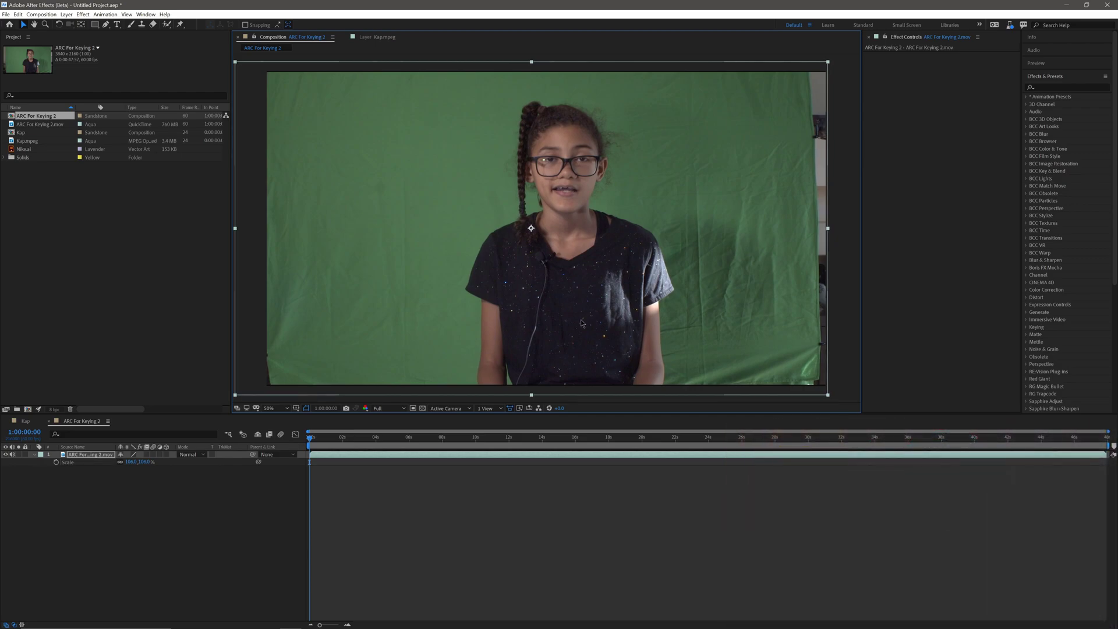
click(208, 521)
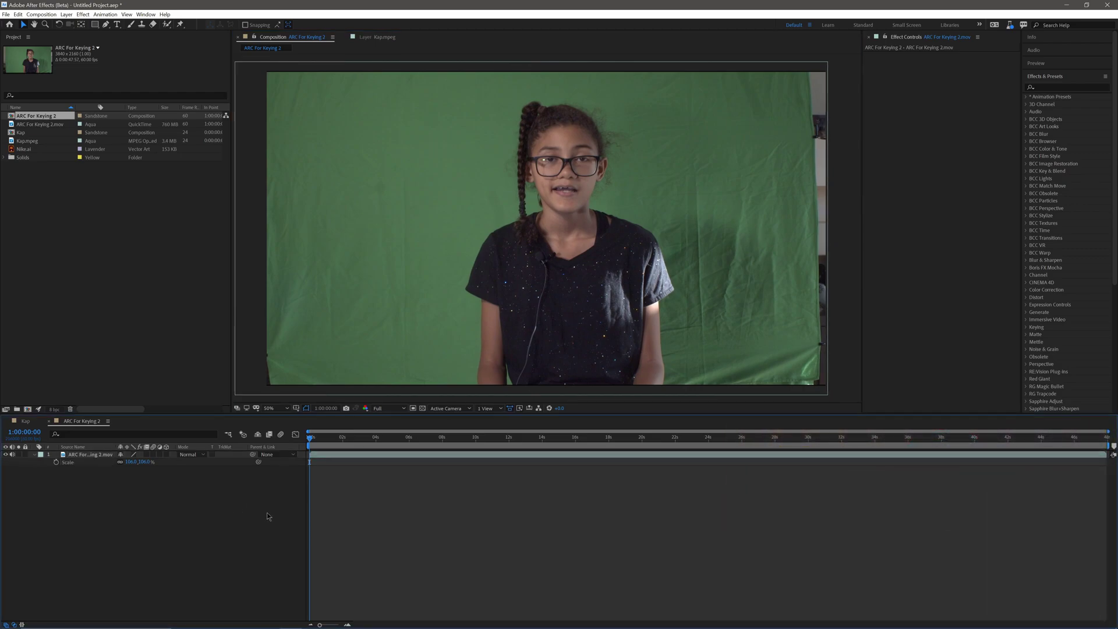
click(342, 440)
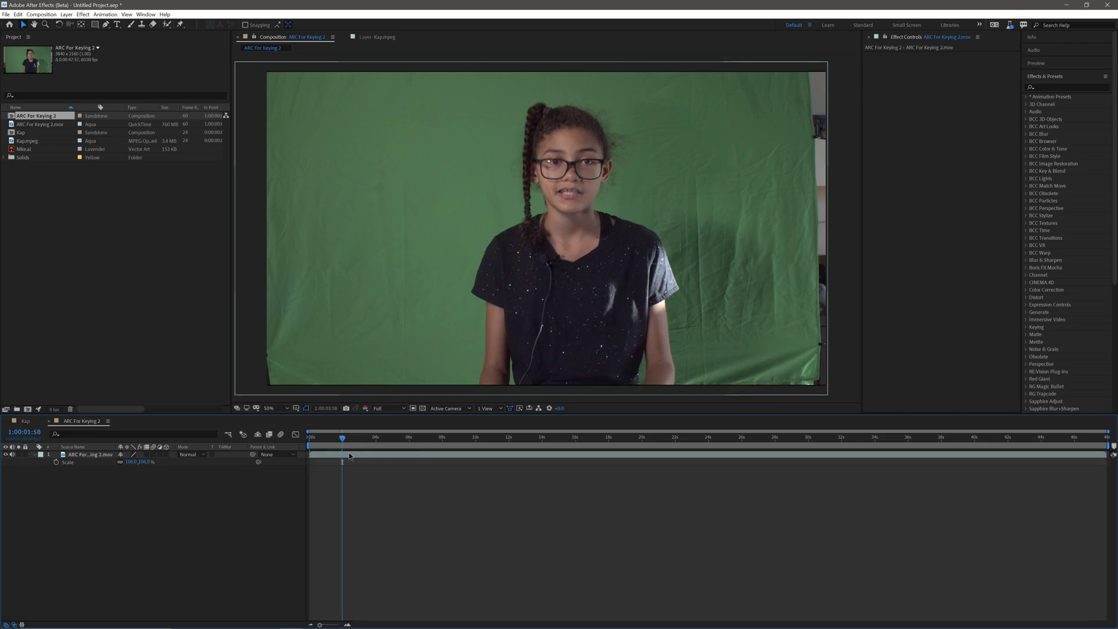
key(Page_Down)
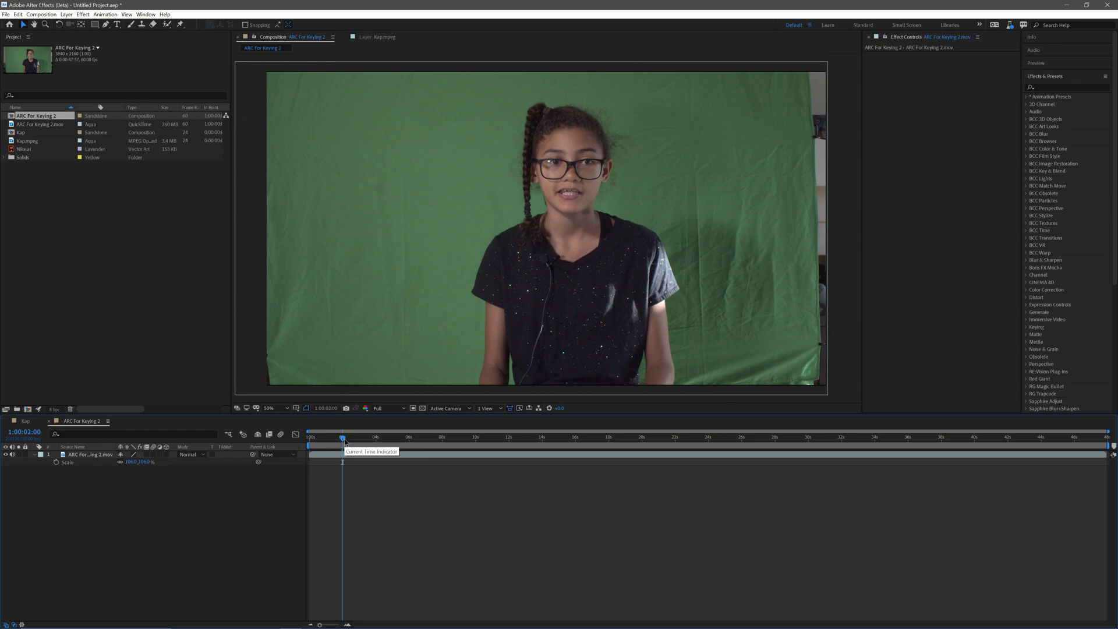
key(n)
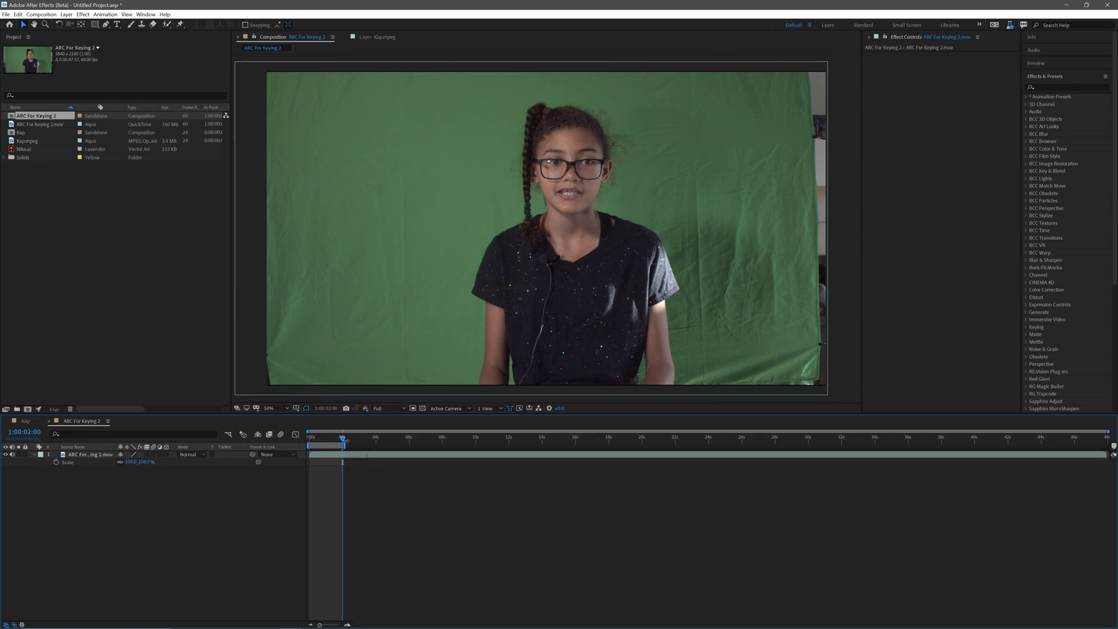
right_click(329, 445)
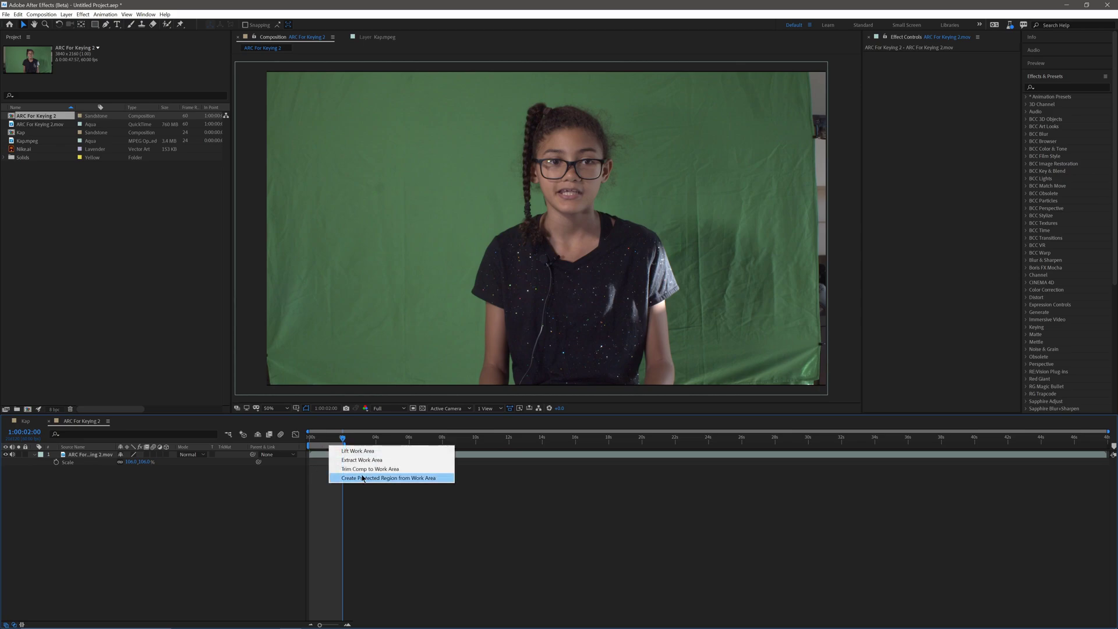
click(366, 470)
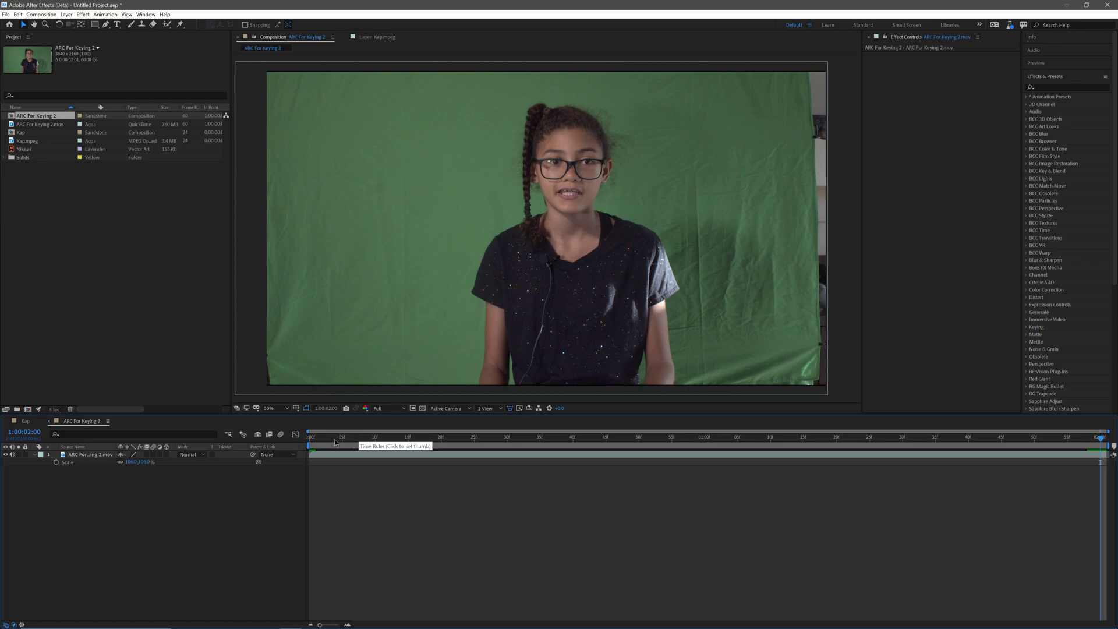
key(space)
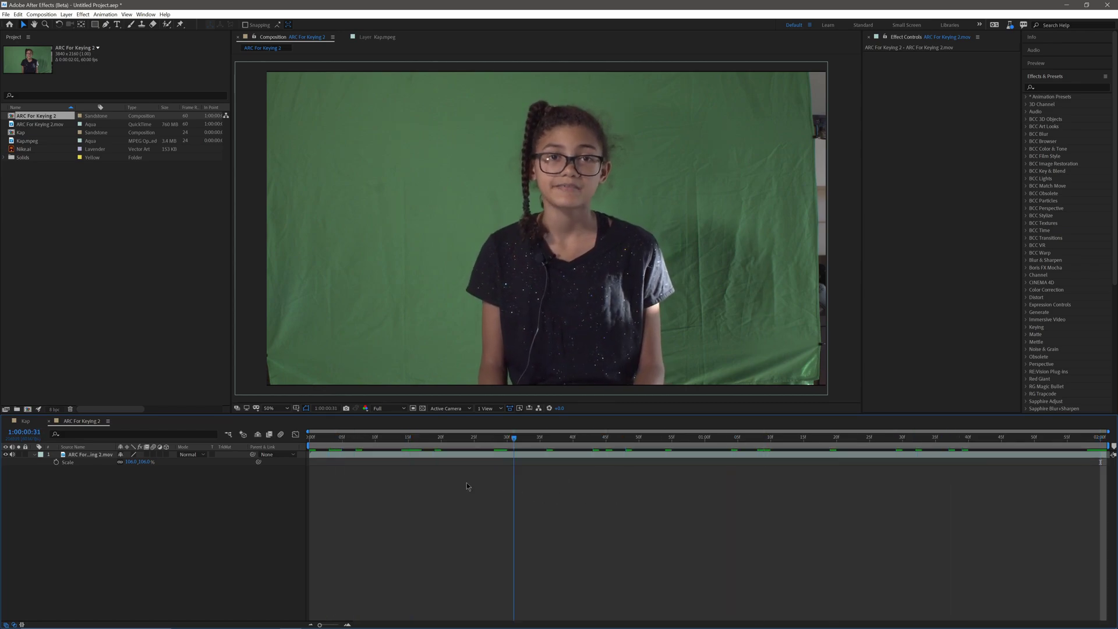
key(space)
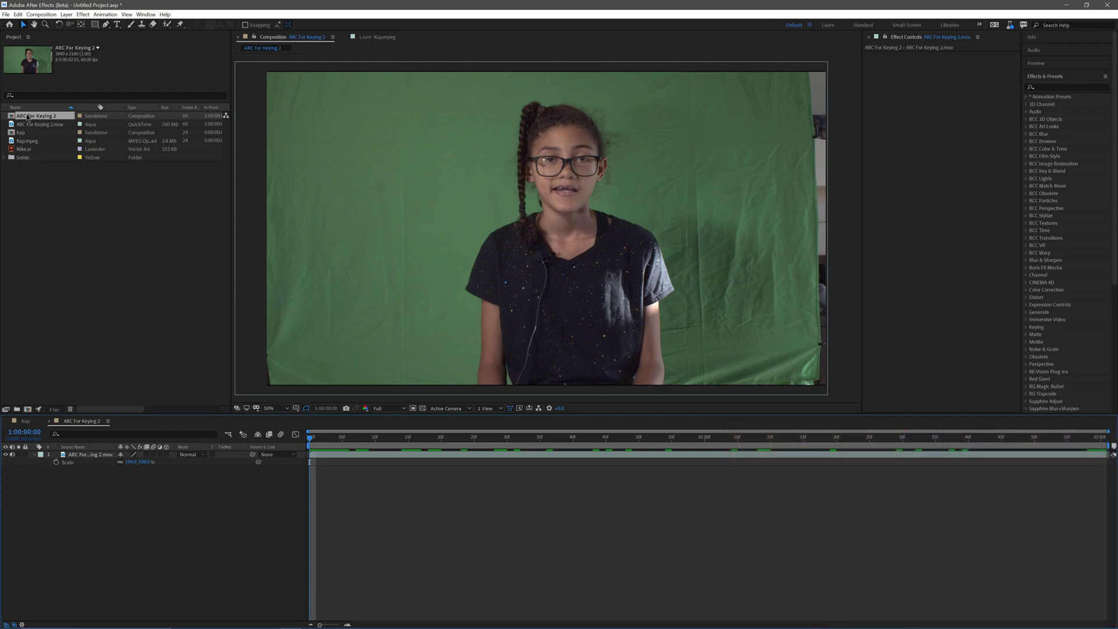
Nest the ARC For Keying 2 composition inside a new composition and rename the nested one PreCOMP
drag(27, 118, 28, 410)
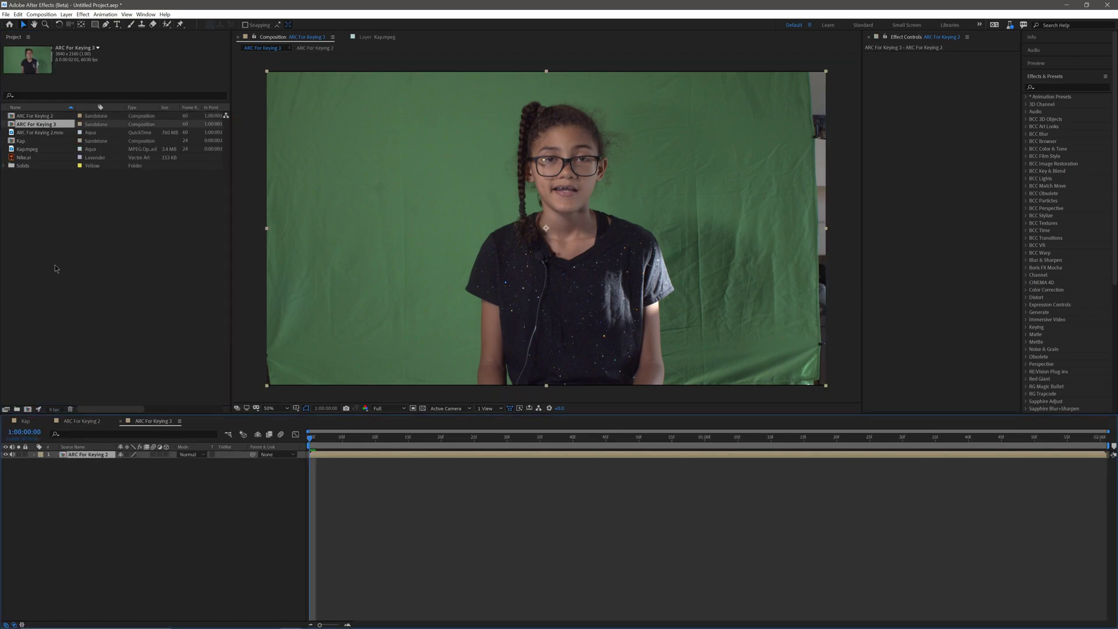
click(69, 239)
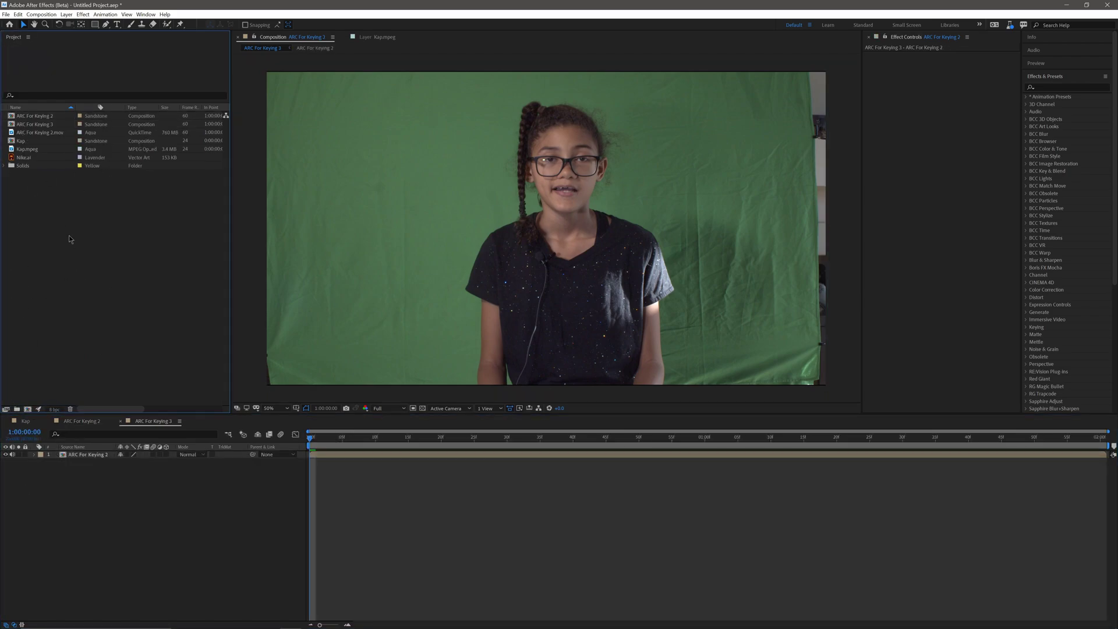
click(46, 117)
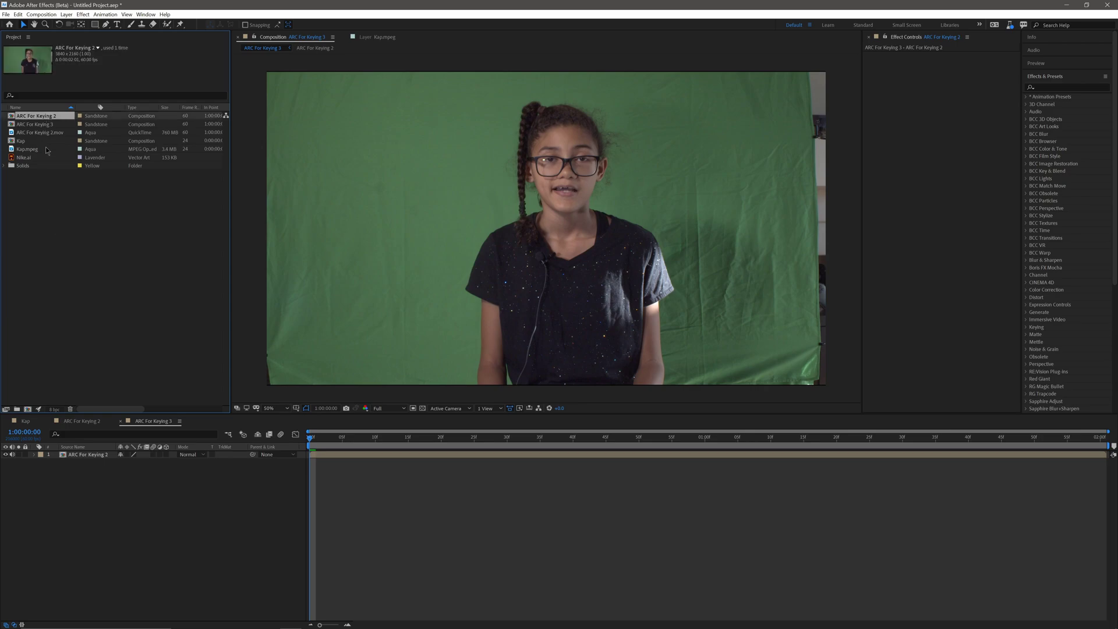
key(Return)
text(PreCOMP)
key(Return)
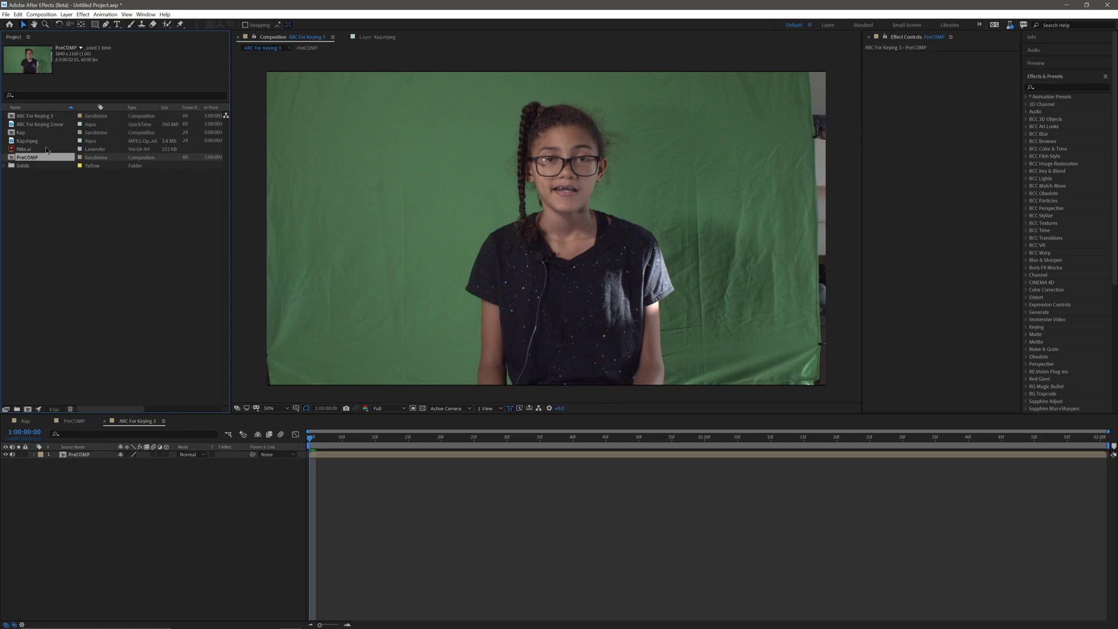
Rename the ARC For Keying 3 composition as MAIN COMP
click(60, 119)
key(Return)
text(MAIN COMP)
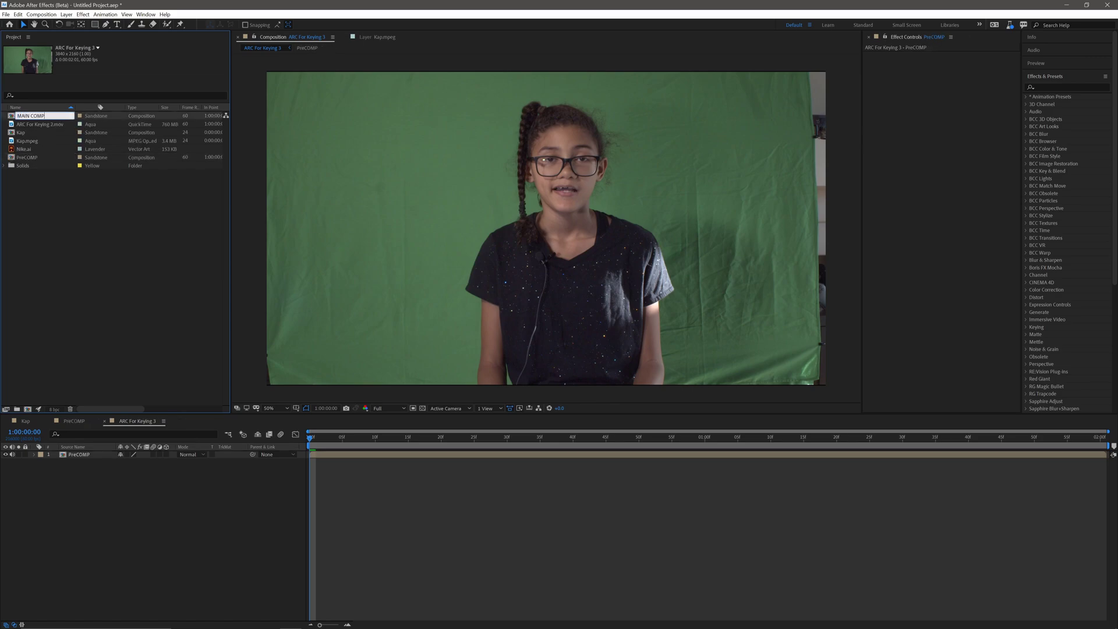
key(Return)
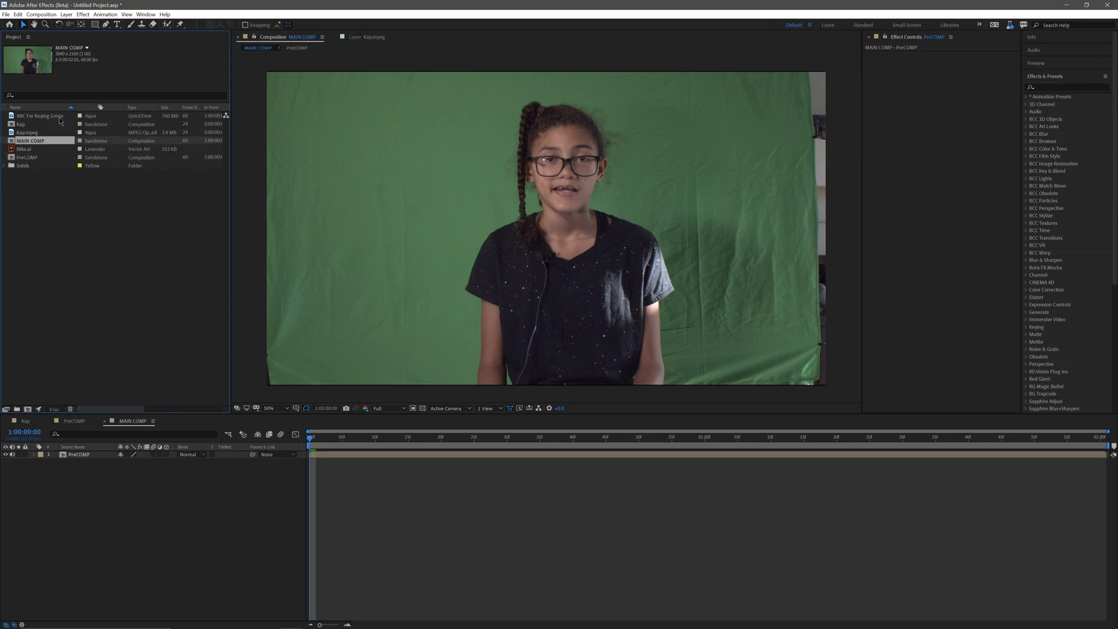
Set MAIN COMP's width to 1920 px in its composition settings, keeping the aspect ratio locked
click(79, 455)
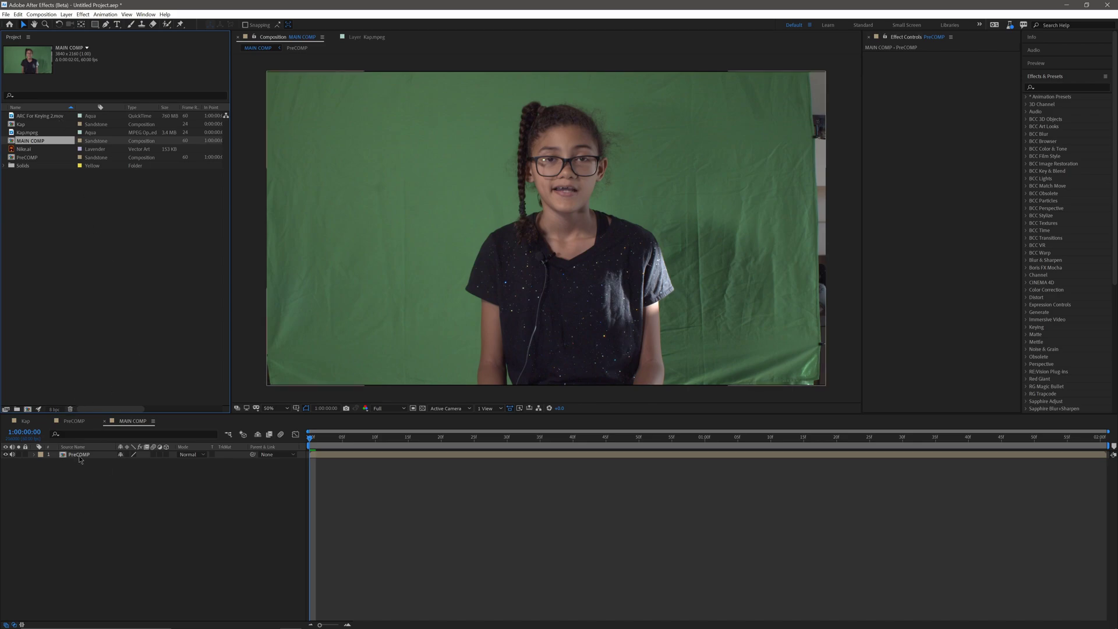
right_click(36, 145)
click(64, 147)
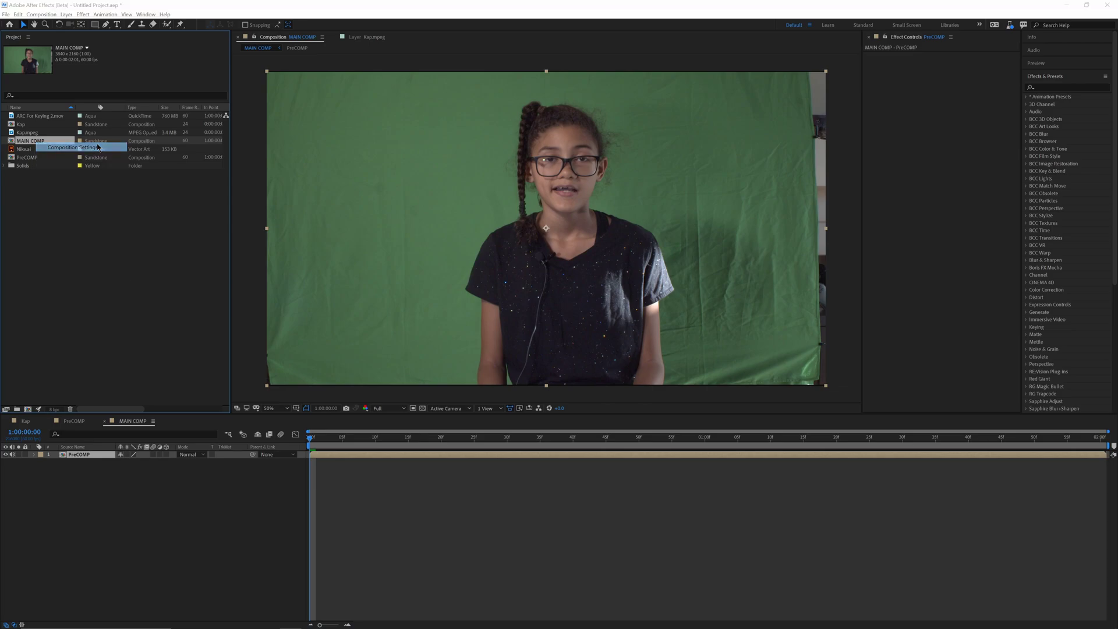
click(495, 263)
text(1920)
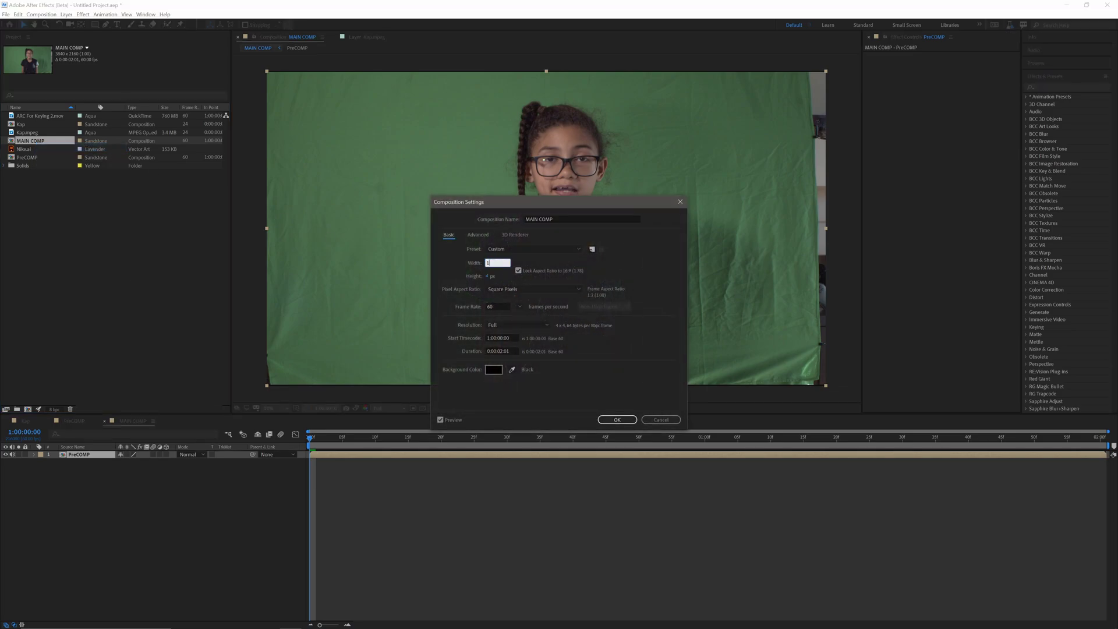
click(617, 420)
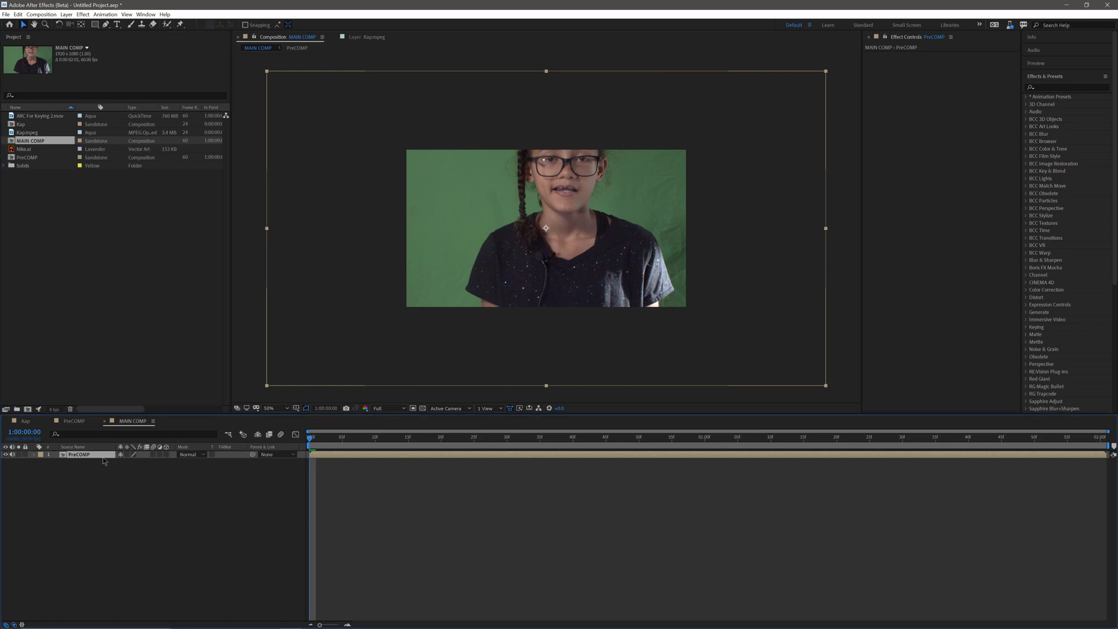
Fit the PreCOMP layer to the MAIN COMP frame, then scale the layer up to 55%
key(ctrl+alt+f)
key(slash)
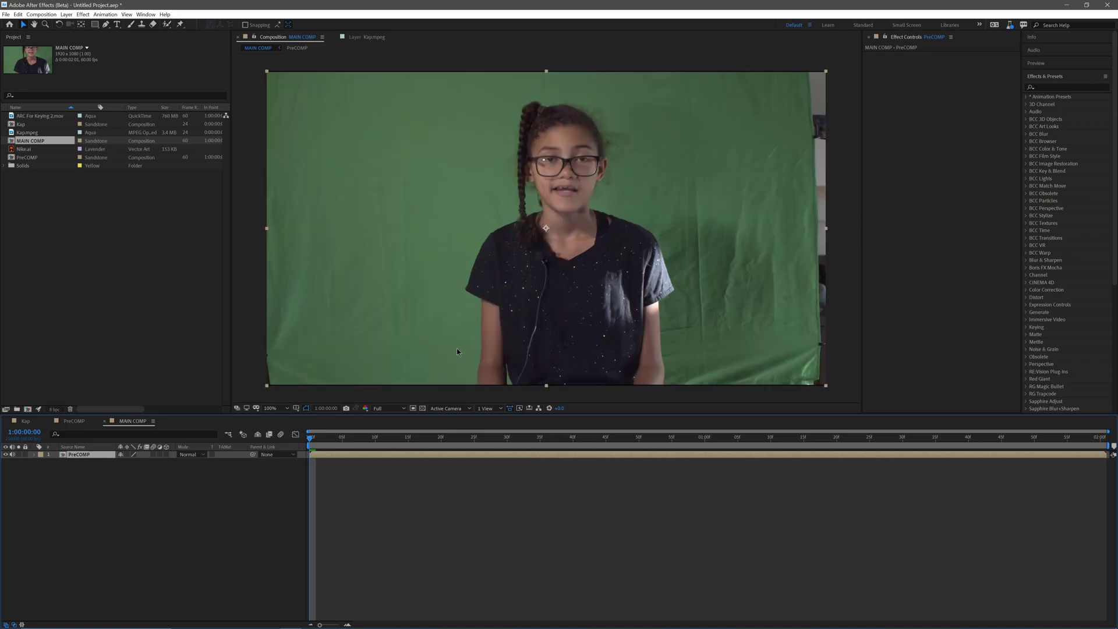
key(s)
drag(141, 462, 146, 461)
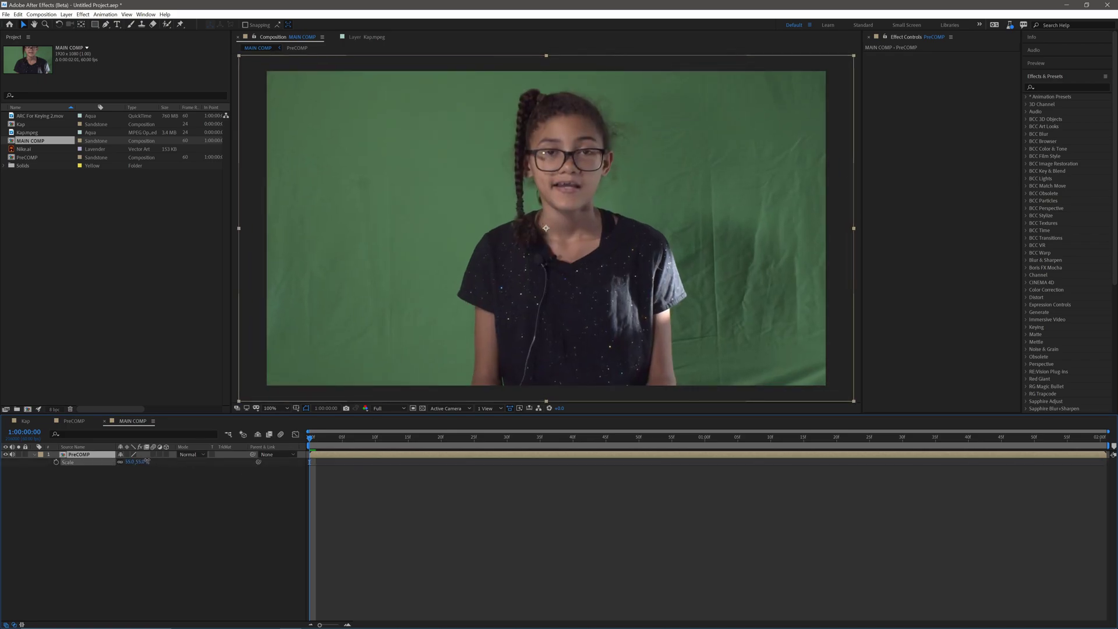
Shift the PreCOMP layer left in small nudges until the girl is centred in the MAIN COMP frame
key(Left)
key(Left)
key(Left)
key(Left)
key(Left)
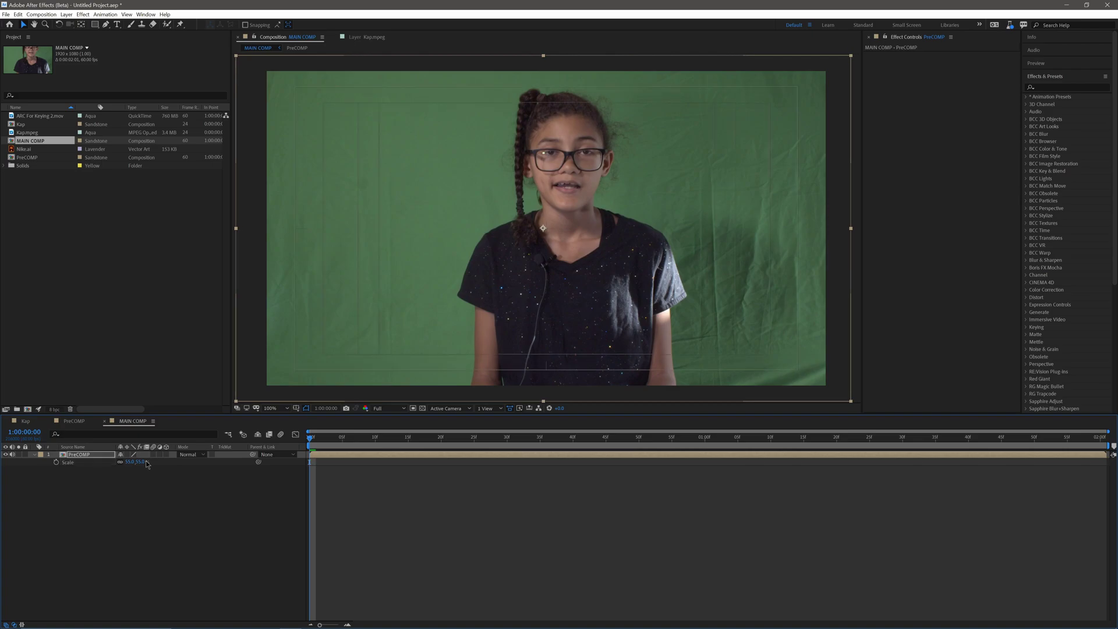
key(Left)
key(Left)
key(Left)
key(Left)
key(Left)
key(Left)
key(Left)
key(Left)
key(Left)
key(Left)
key(Left)
key(Left)
key(Left)
key(Left)
key(Left)
key(Left)
key(Left)
key(Left)
key(Left)
key(Left)
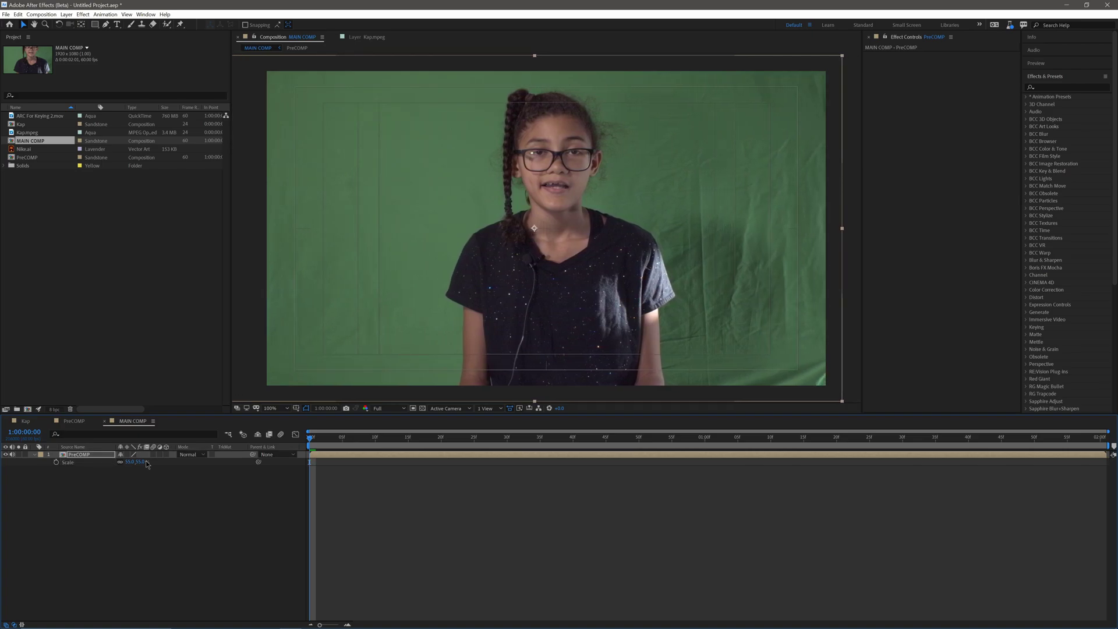
key(Right)
key(Right)
key(Right)
key(Right)
key(Right)
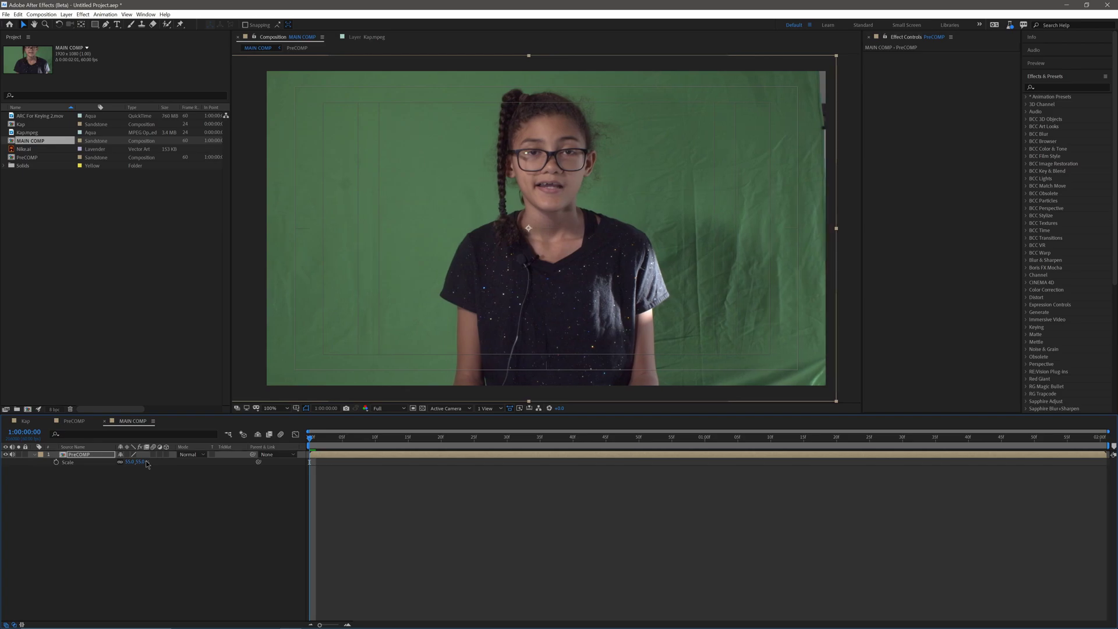
click(253, 516)
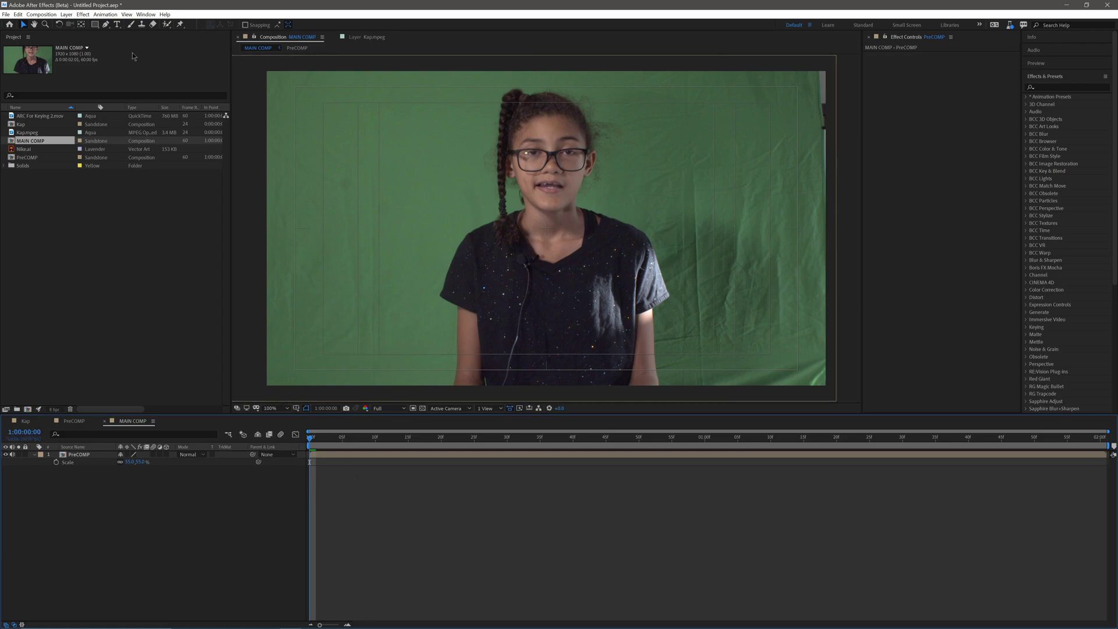
Open the PreCOMP layer and paint Roto Brush foreground strokes over the girl's braid, head, body and missing sleeve area
click(168, 26)
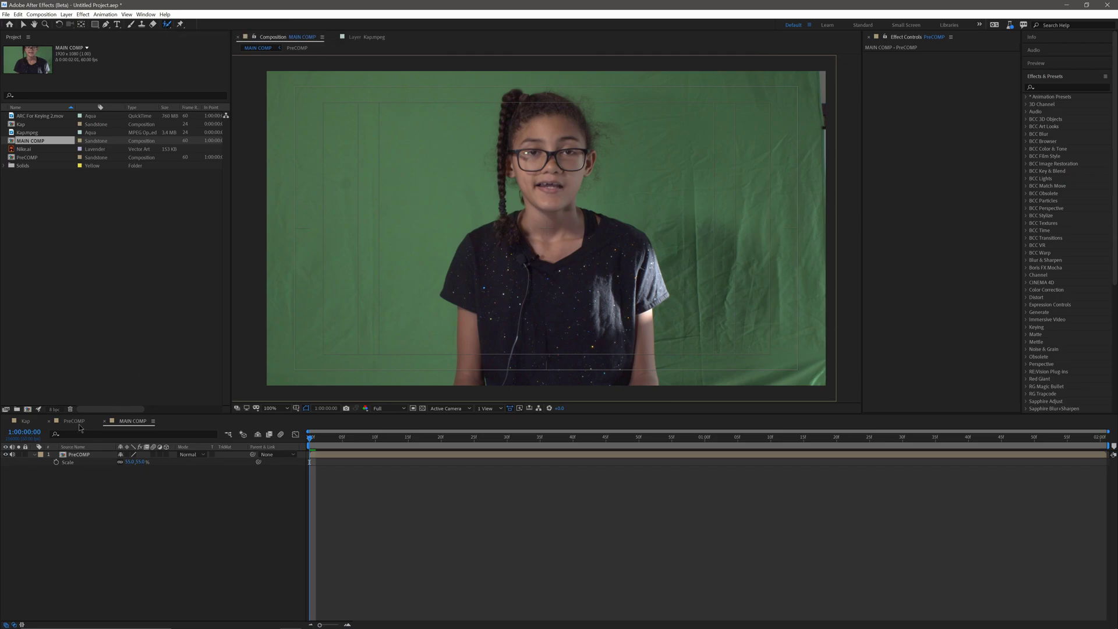
double_click(76, 455)
scroll(546, 210, down, 2)
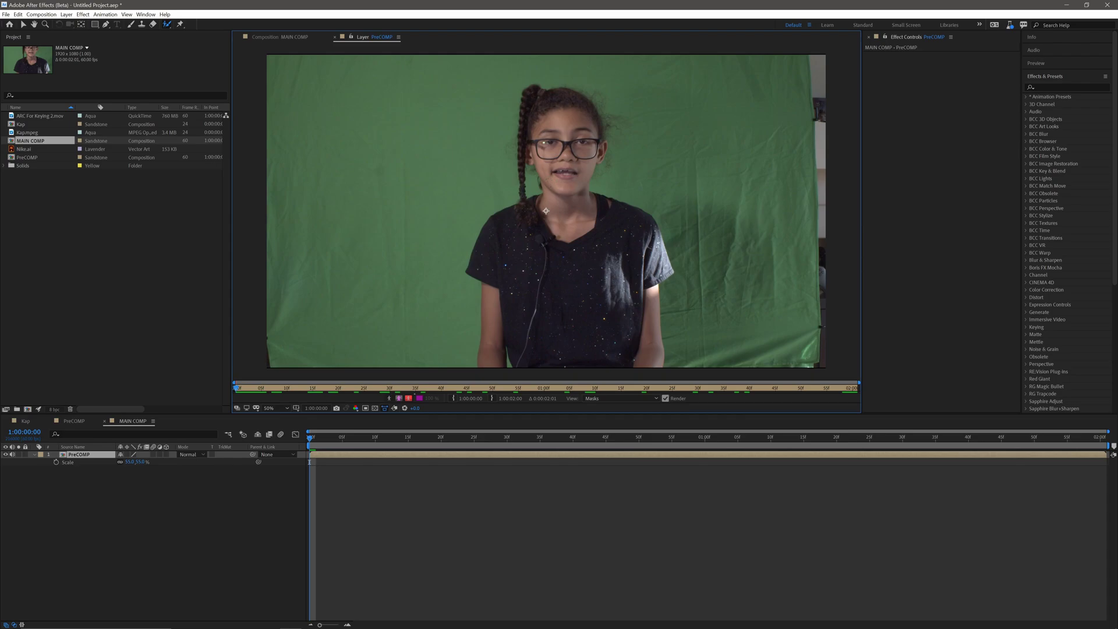
drag(524, 206, 524, 199)
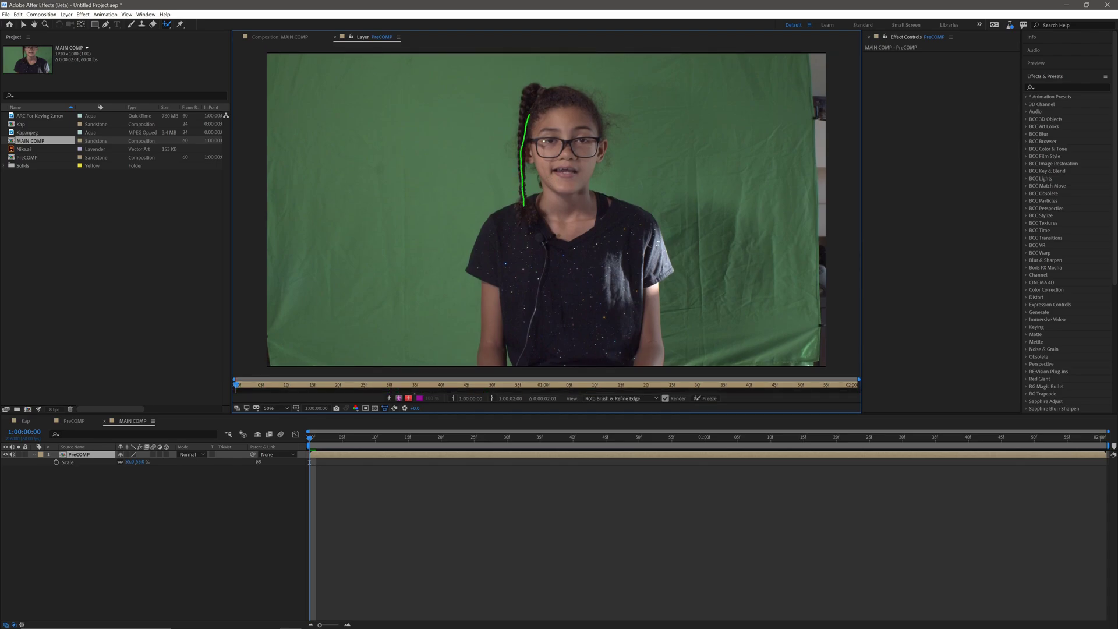
mouse_move(585, 121)
mouse_down()
mouse_move(595, 208)
mouse_move(621, 217)
mouse_move(640, 282)
mouse_up()
mouse_move(648, 362)
mouse_down()
mouse_move(611, 346)
mouse_move(527, 363)
mouse_move(509, 335)
mouse_move(483, 361)
mouse_move(492, 322)
mouse_up()
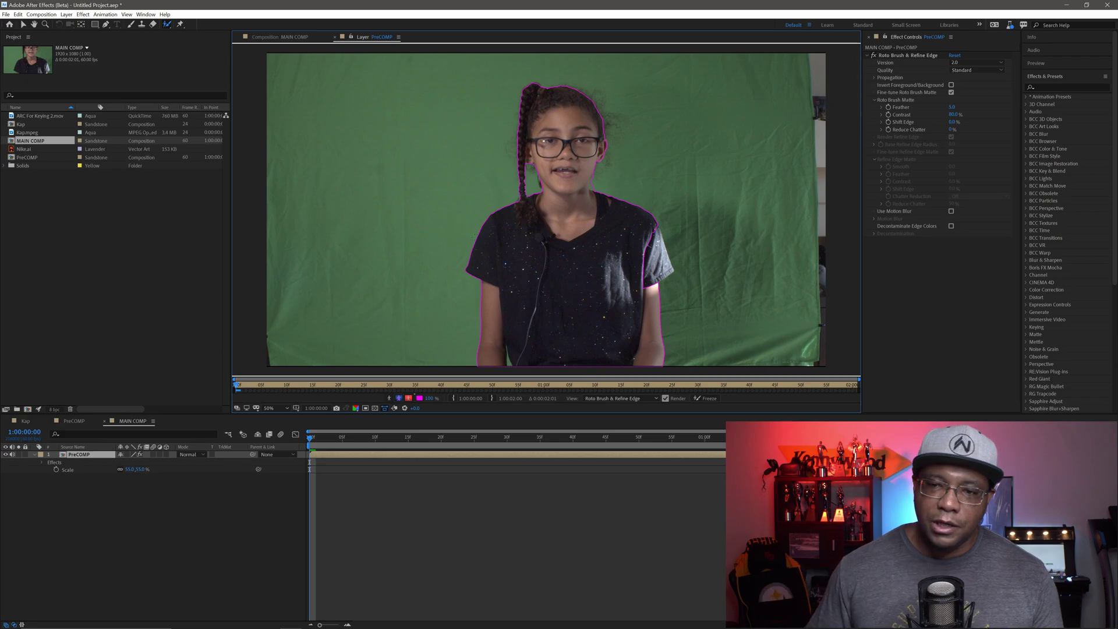
drag(649, 237, 656, 257)
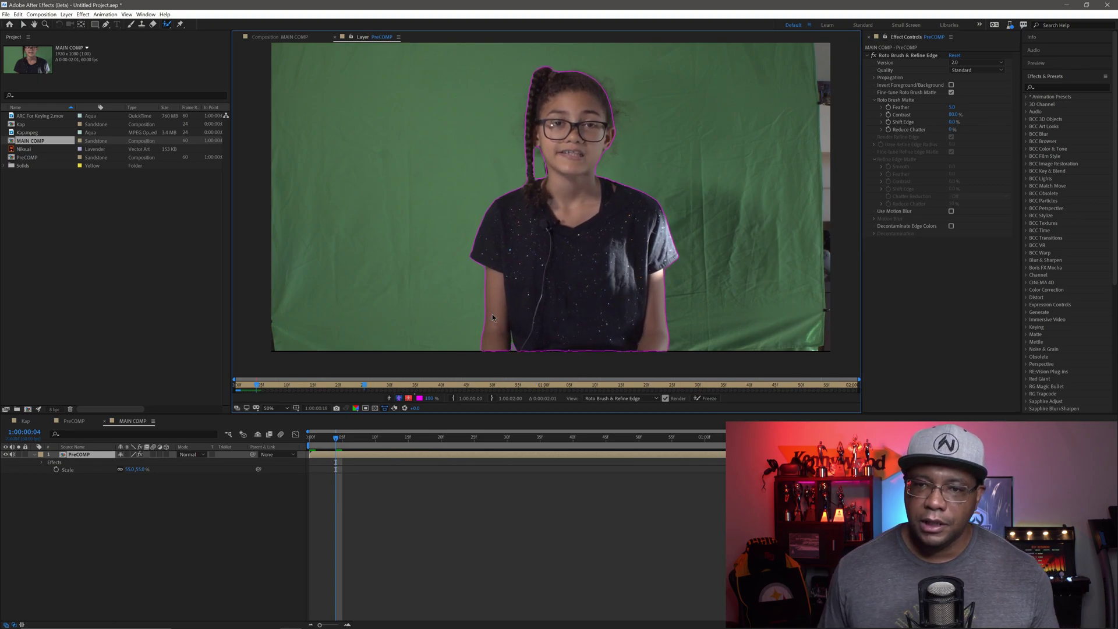
Return to the MAIN COMP view, search the effects for "matte" and apply Refine Soft Matte to the PreCOMP layer
click(273, 37)
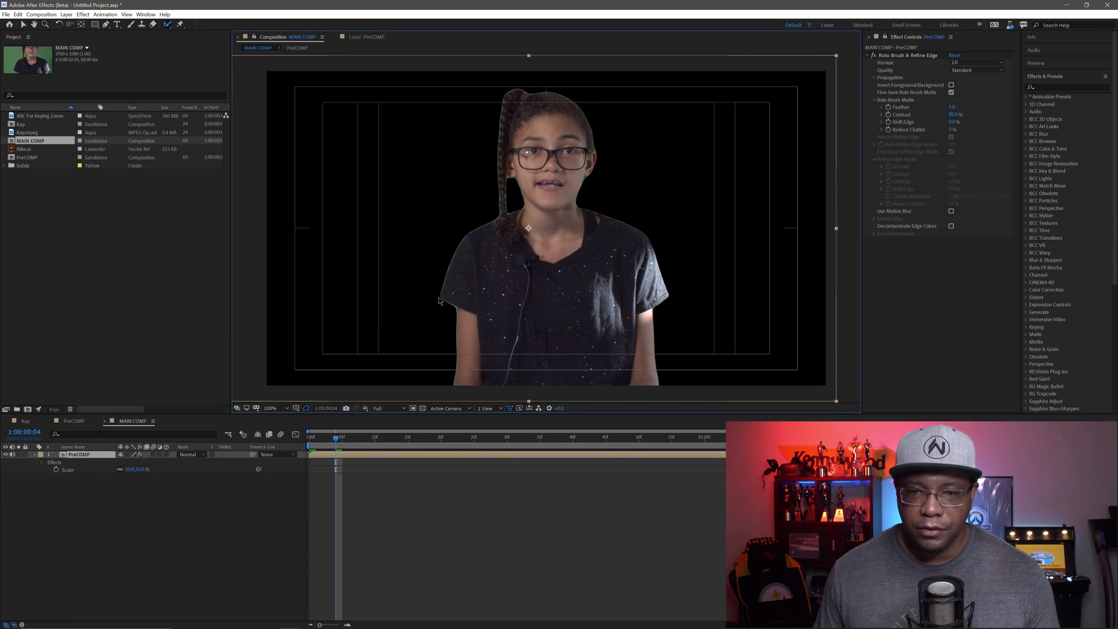
click(1055, 78)
click(1051, 87)
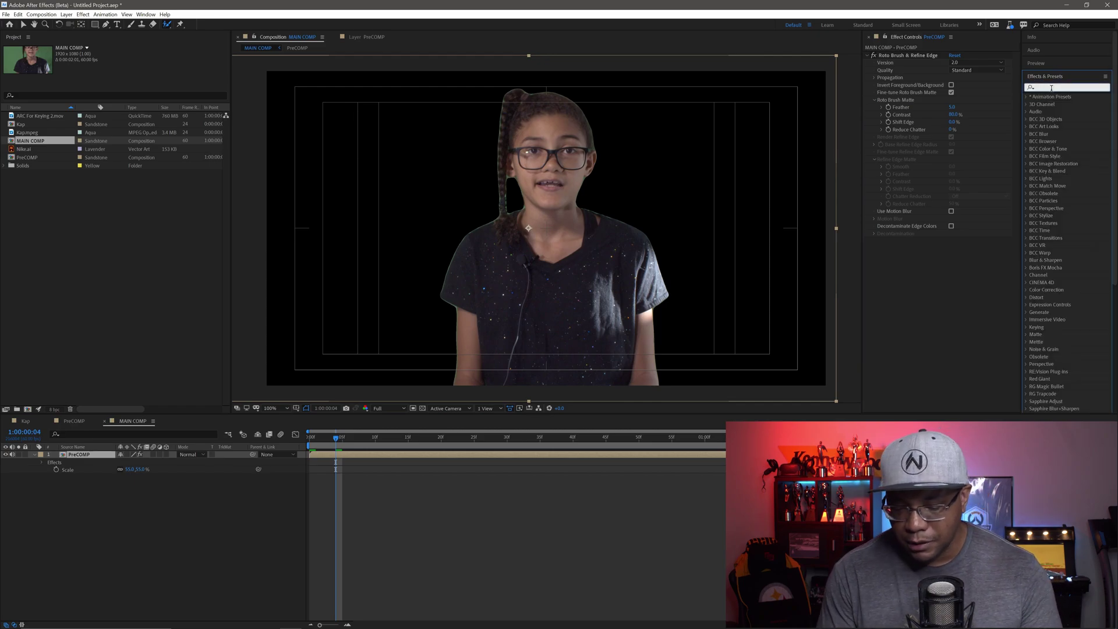
text(matte)
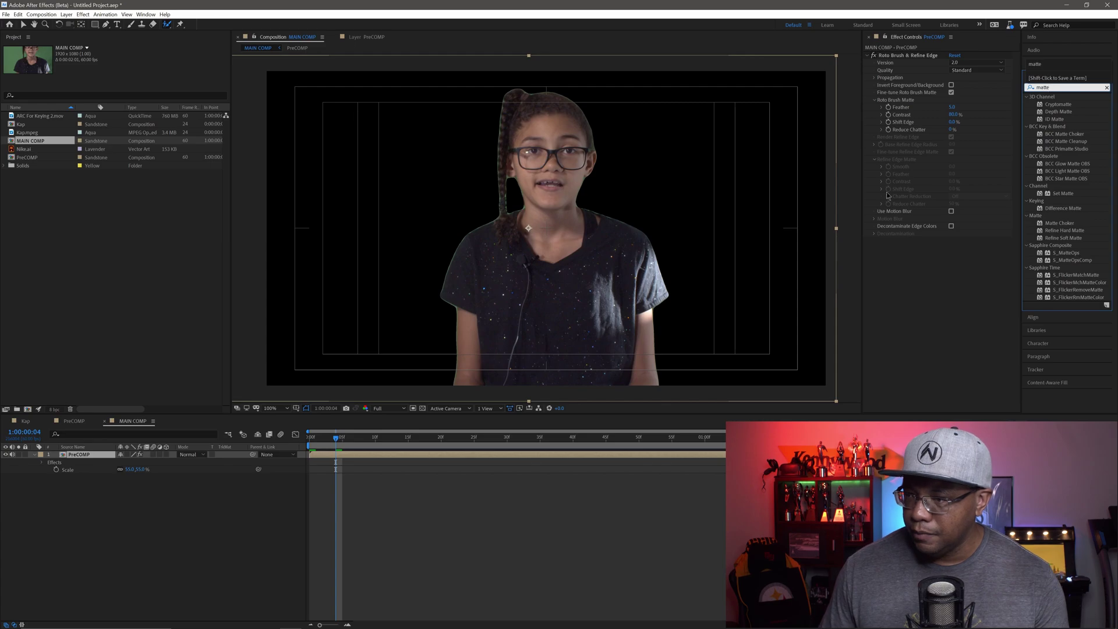
click(1069, 239)
drag(1059, 241, 933, 311)
key(v)
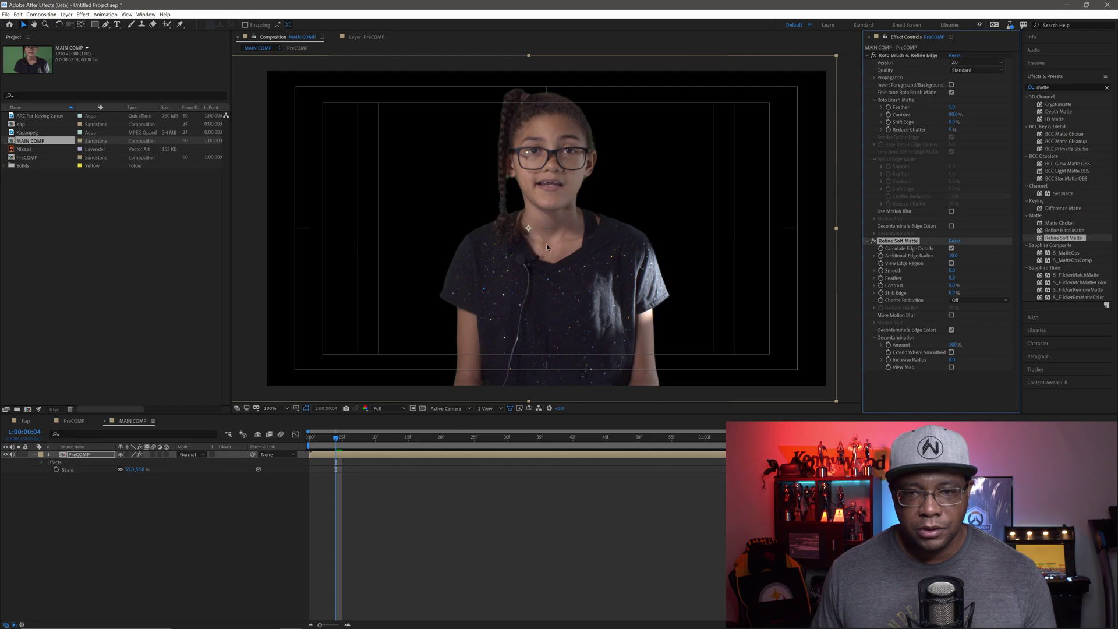
Place Deep Red Solid 1 beneath the PreCOMP layer in MAIN COMP and play back the composite
click(5, 167)
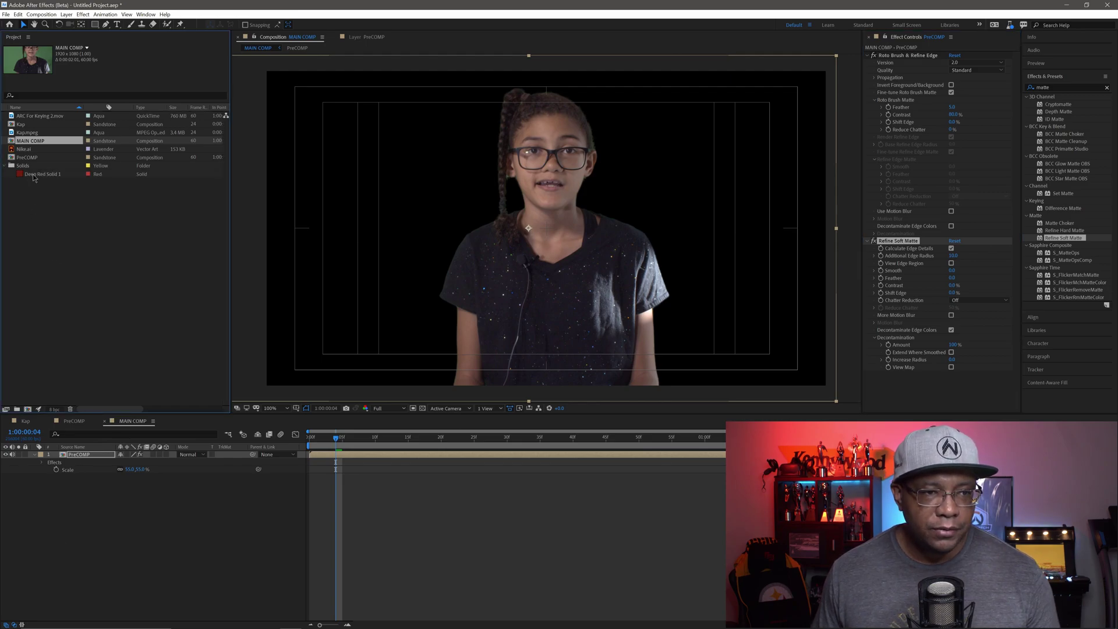
drag(44, 174, 122, 482)
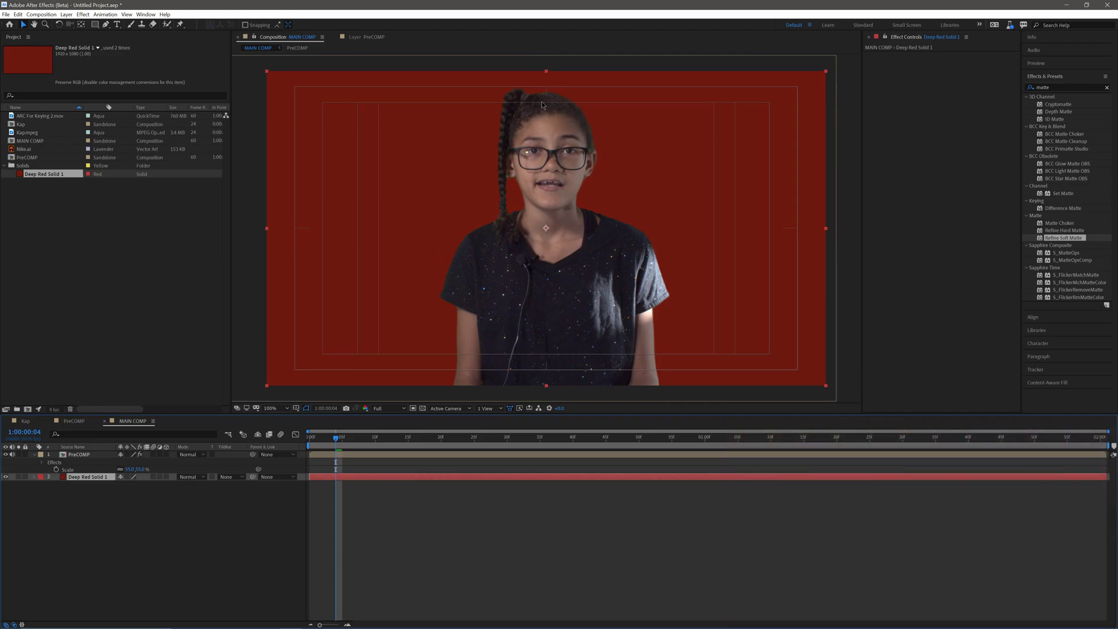
click(221, 534)
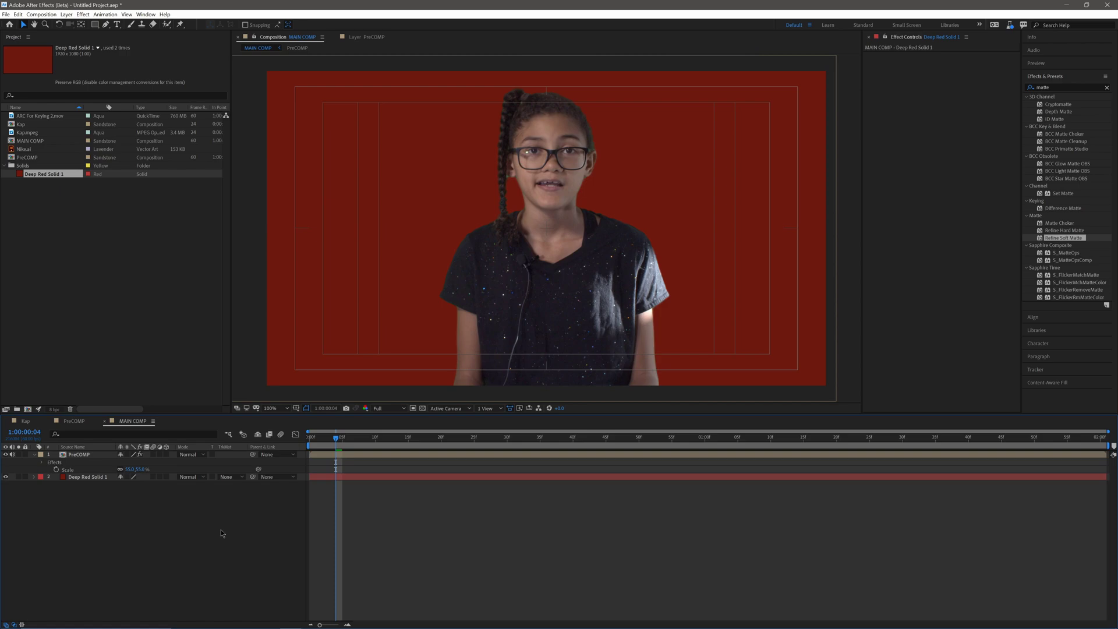
key(space)
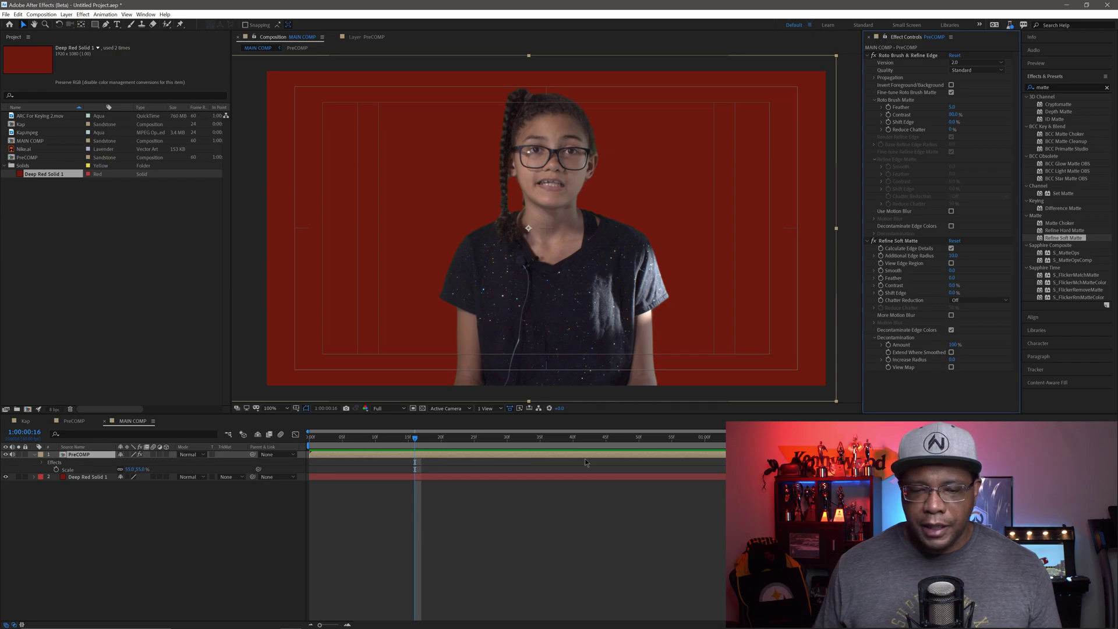
click(372, 533)
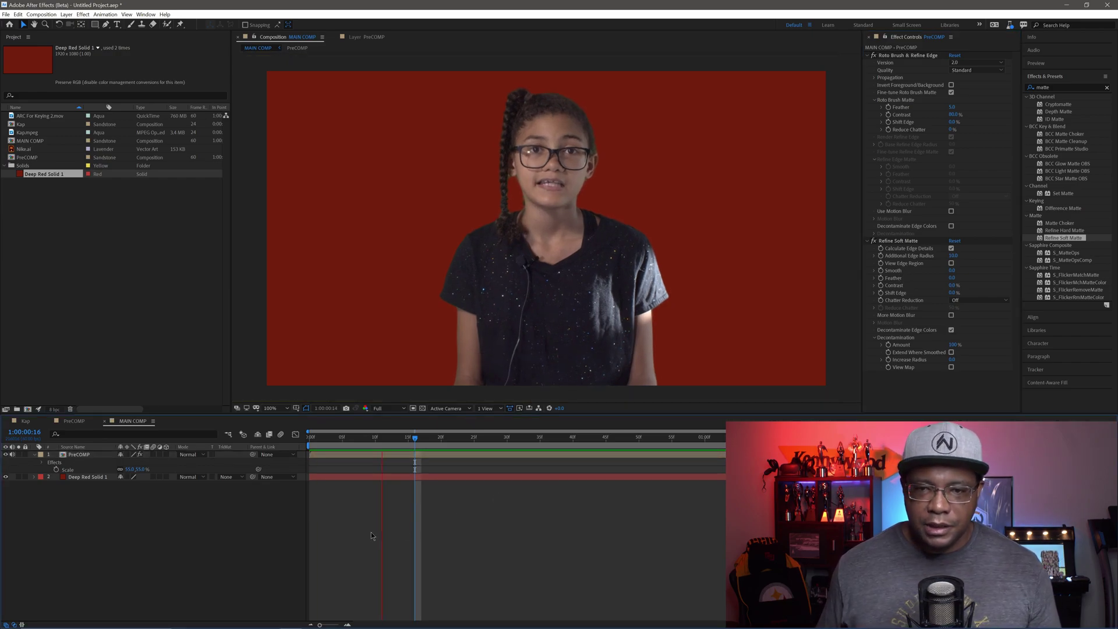